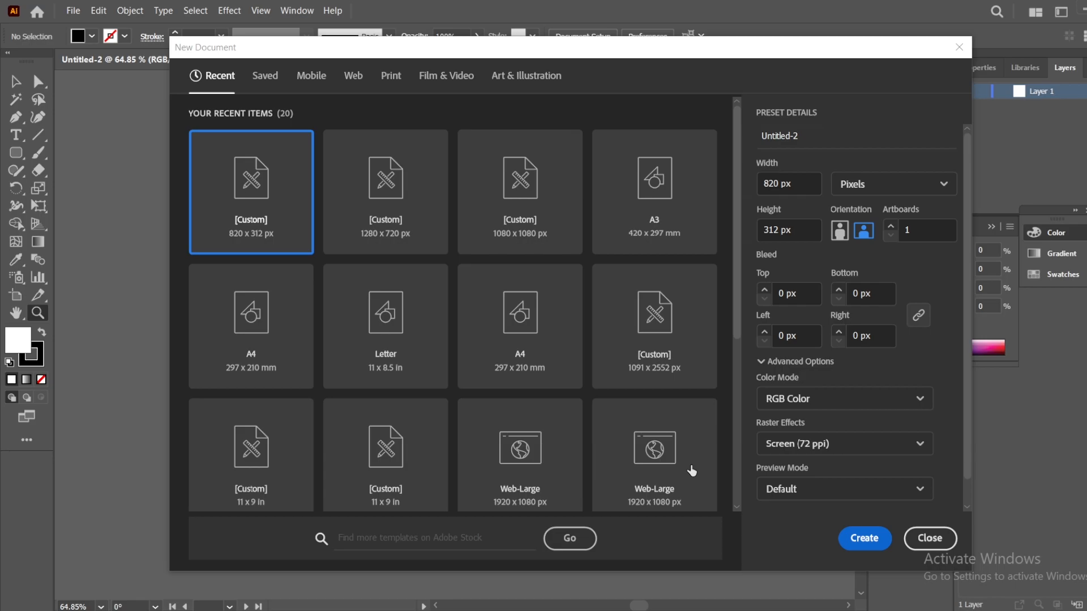
- Create an 820 x 312 px document and cover the artboard with a locked white rectangle that has no stroke
{"action": "left_click", "coordinate": [994, 226]}
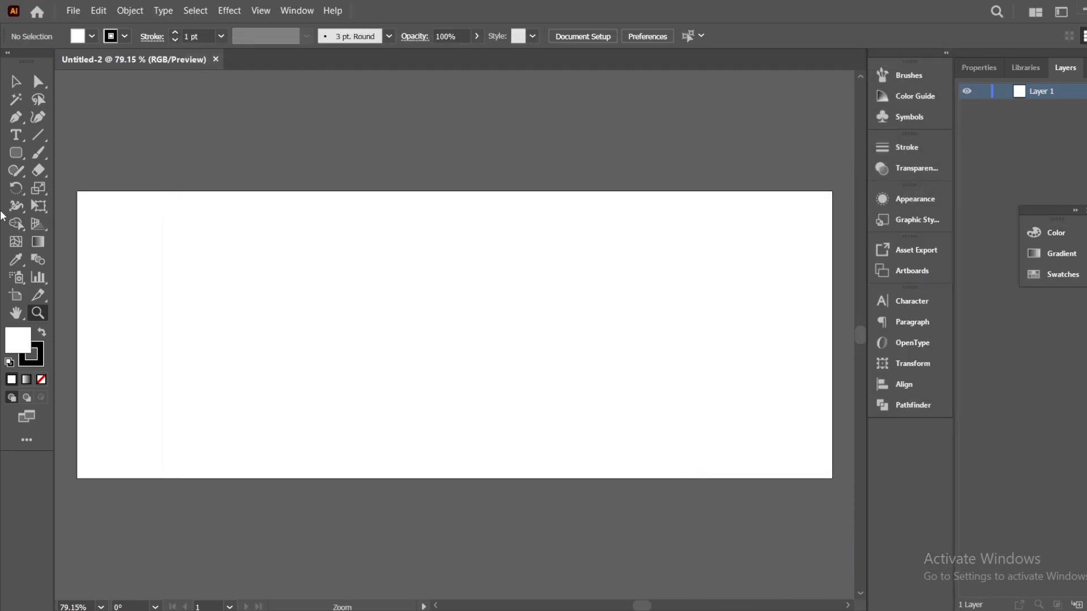
{"action": "left_click", "coordinate": [42, 380]}
{"action": "key", "text": "m"}
{"action": "left_click_drag", "start_coordinate": [72, 194], "coordinate": [832, 478]}
{"action": "key", "text": "ctrl+shift+a"}
- Draw a four-sided Pen tool shape with a slanted left side over the artboard's right part and fill it teal
{"action": "key", "text": "p"}
{"action": "left_click", "coordinate": [562, 191]}
{"action": "left_click", "coordinate": [387, 478]}
{"action": "left_click", "coordinate": [832, 478]}
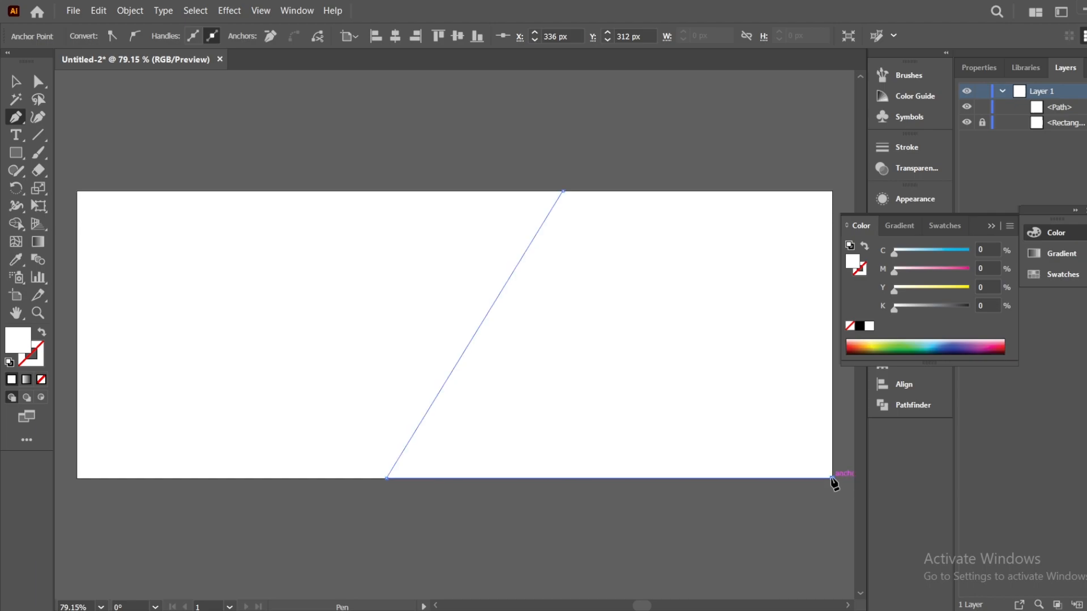
{"action": "left_click", "coordinate": [833, 192]}
{"action": "left_click", "coordinate": [563, 192]}
{"action": "double_click", "coordinate": [14, 346]}
{"action": "left_click", "coordinate": [333, 283]}
{"action": "left_click", "coordinate": [572, 248]}
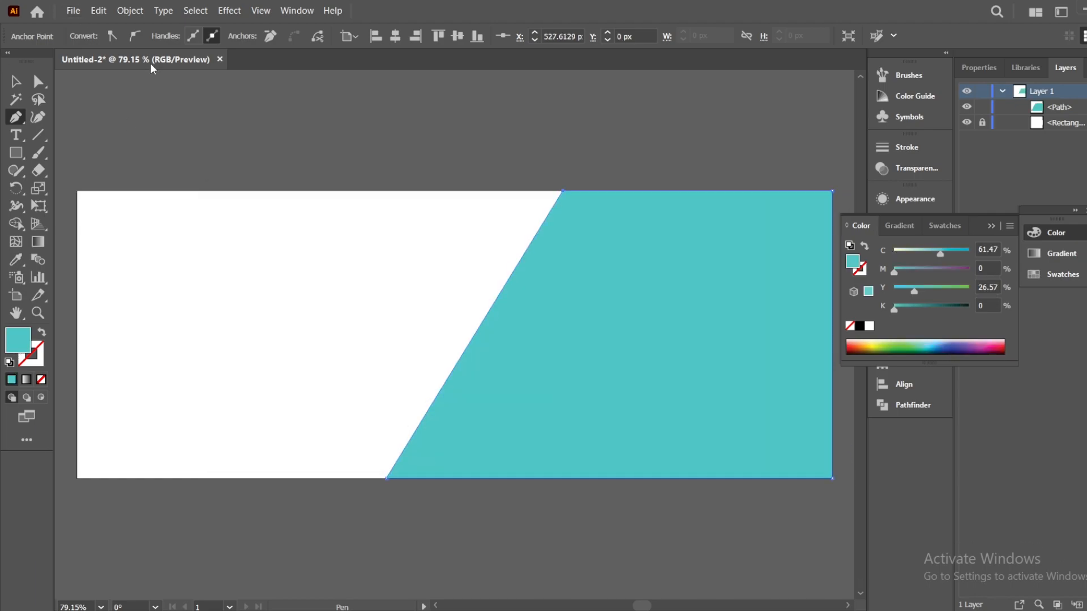
- Shift the teal shape's upper-left anchor point left along the artboard's top edge to steepen the slanted side
{"action": "left_click", "coordinate": [38, 81]}
{"action": "left_click_drag", "start_coordinate": [563, 192], "coordinate": [505, 192]}
{"action": "left_click", "coordinate": [499, 170]}
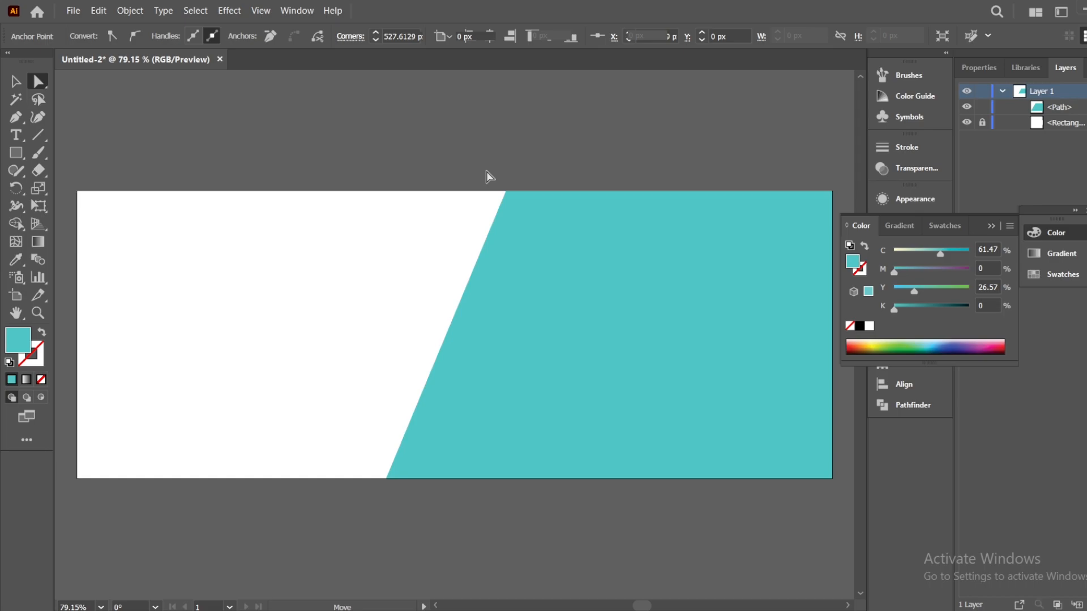
- Place and embed the poolside resort photo over the right part of the artboard
{"action": "left_click", "coordinate": [68, 12]}
{"action": "left_click", "coordinate": [126, 243]}
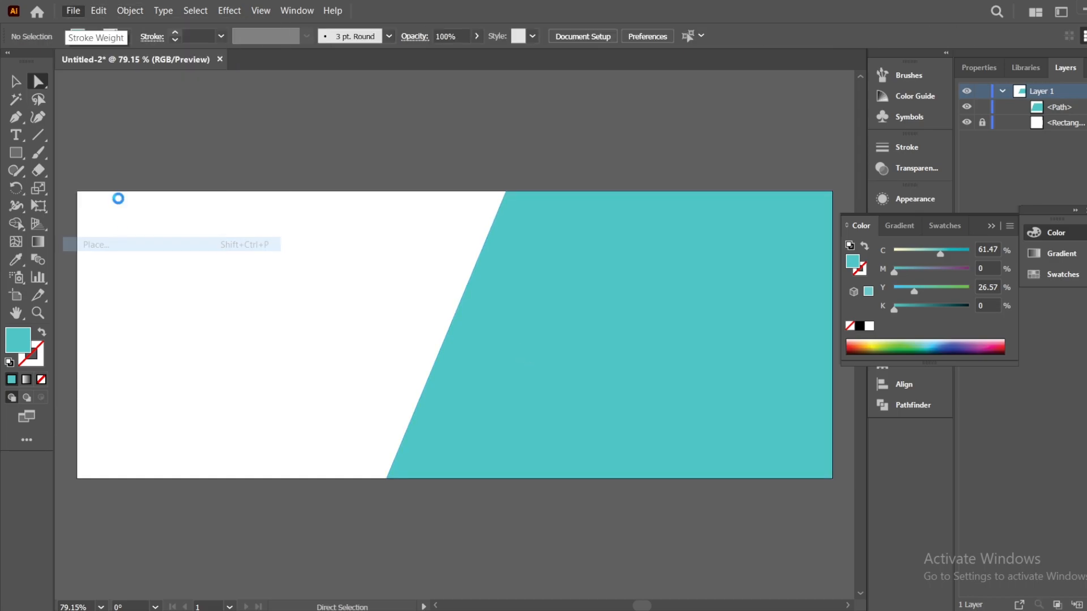
{"action": "left_click_drag", "start_coordinate": [344, 146], "coordinate": [707, 468]}
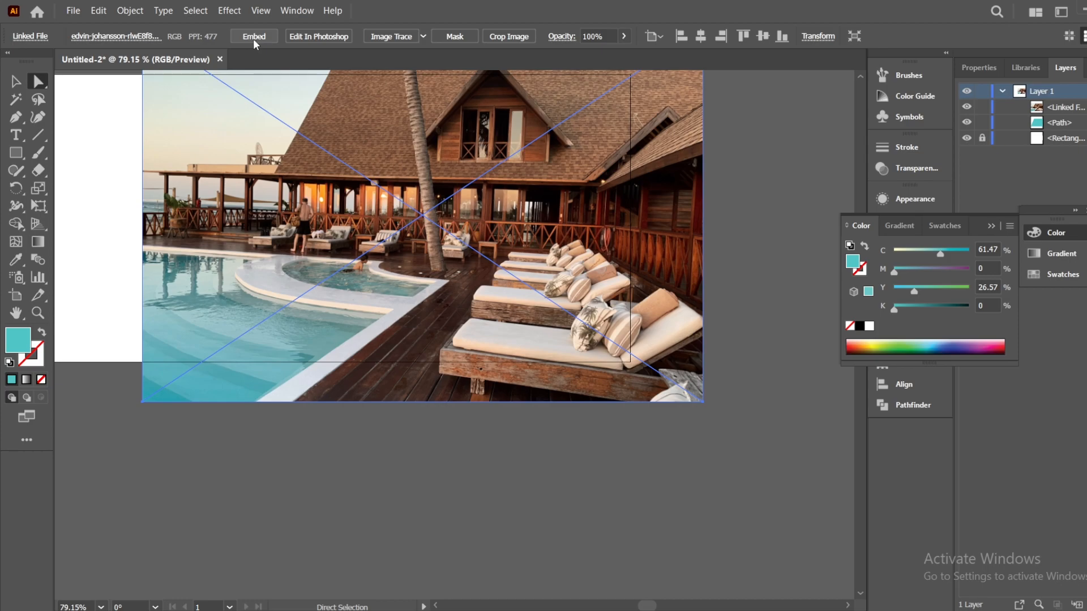
{"action": "left_click_drag", "start_coordinate": [355, 190], "coordinate": [331, 220]}
{"action": "key", "text": "z"}
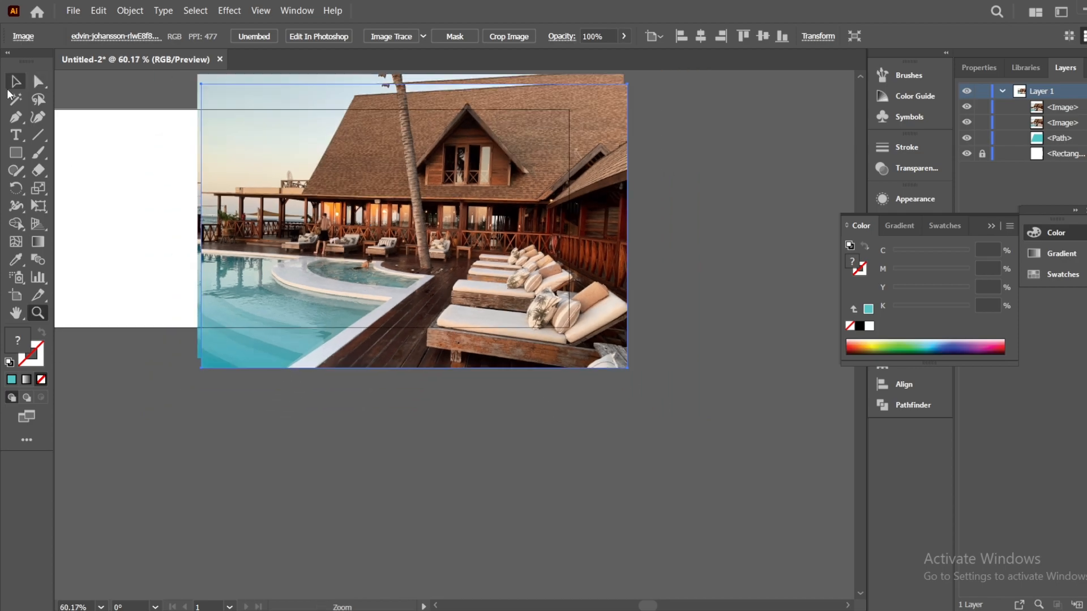
- Delete the duplicate resort photo and move the remaining image below the teal shape in the layer stack
{"action": "left_click", "coordinate": [15, 82]}
{"action": "key", "text": "Delete"}
{"action": "left_click_drag", "start_coordinate": [1063, 107], "coordinate": [1063, 129]}
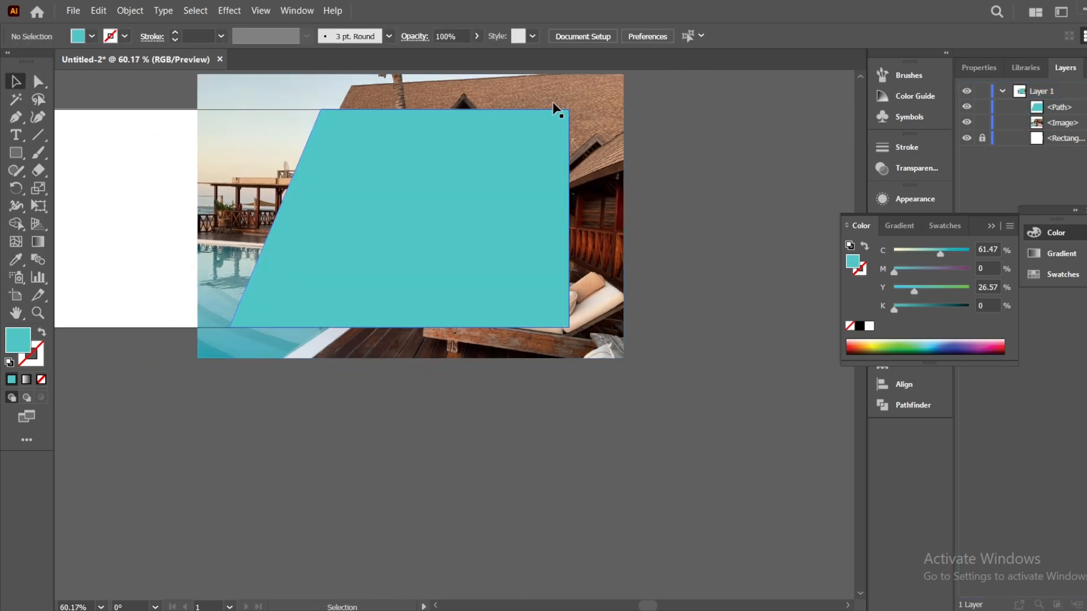
- Scale and position the resort photo behind the teal shape, and clip it to the shape with a clipping mask
{"action": "left_click", "coordinate": [554, 103]}
{"action": "left_click_drag", "start_coordinate": [625, 75], "coordinate": [580, 104]}
{"action": "mouse_move", "coordinate": [273, 158]}
{"action": "left_mouse_down"}
{"action": "mouse_move", "coordinate": [274, 147]}
{"action": "mouse_move", "coordinate": [260, 158]}
{"action": "mouse_move", "coordinate": [274, 159]}
{"action": "left_mouse_up"}
{"action": "right_click", "coordinate": [456, 195]}
{"action": "left_click", "coordinate": [498, 376]}
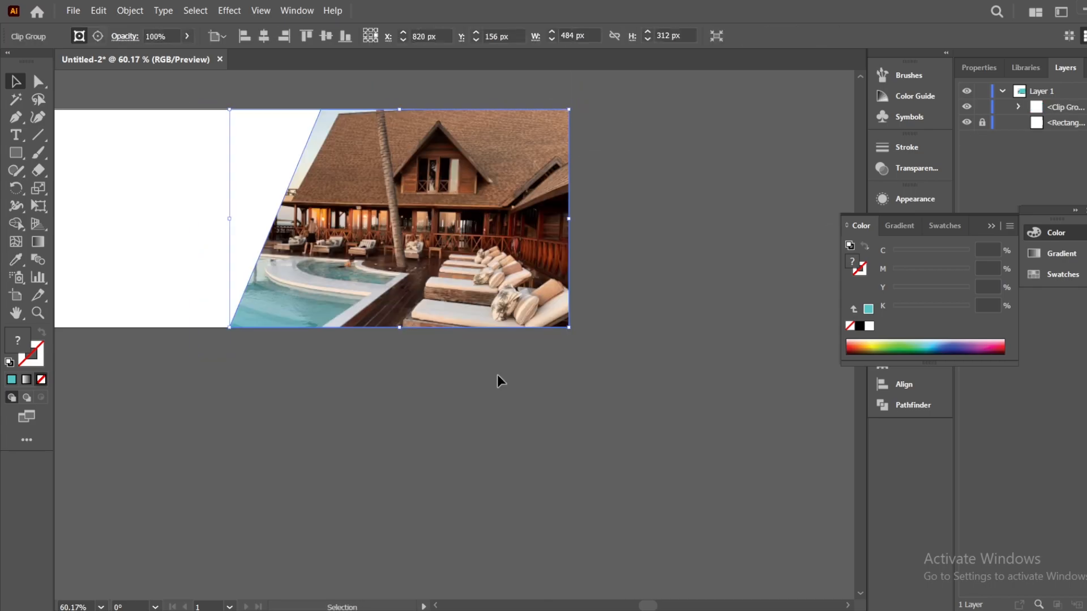
{"action": "left_click", "coordinate": [497, 376]}
{"action": "left_click", "coordinate": [292, 282]}
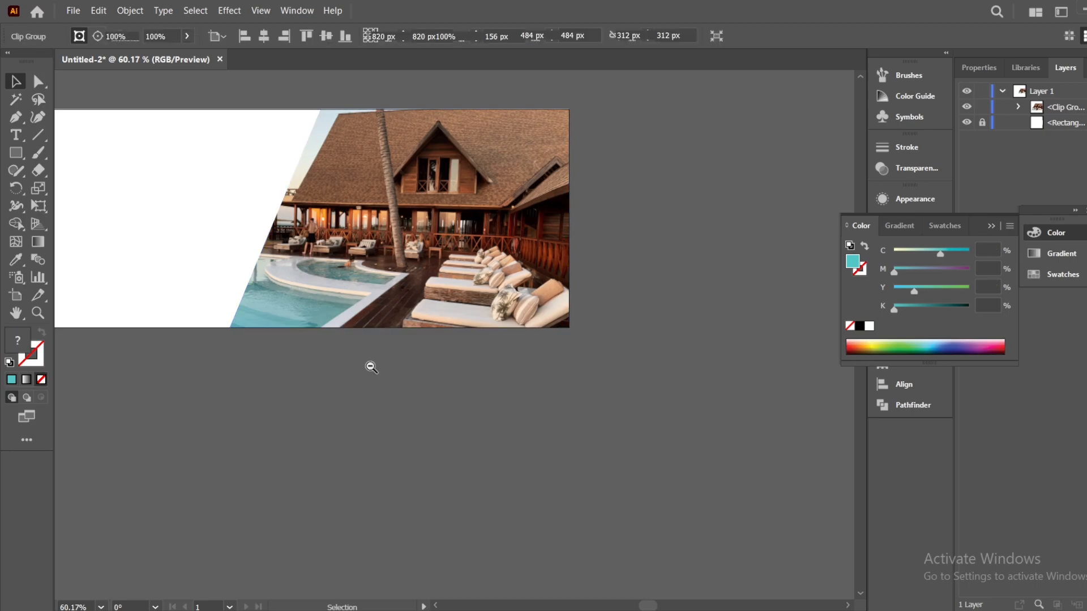
- Paste the colour code 397D80 as a text object, enlarge it and place it above the artboard
{"action": "left_click", "coordinate": [369, 367], "text": "ctrl"}
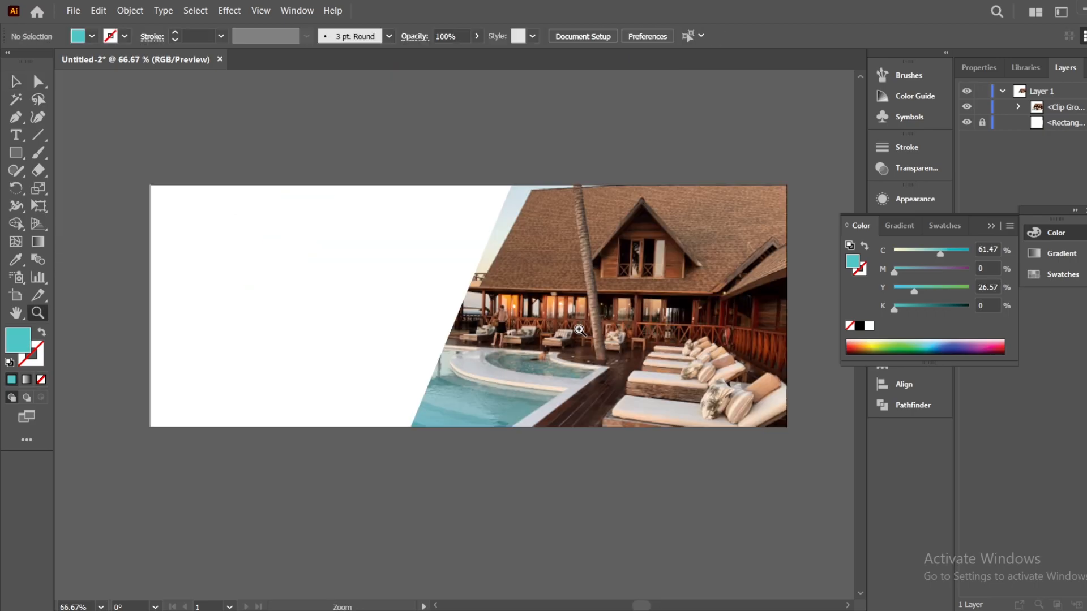
{"action": "left_click_drag", "start_coordinate": [577, 327], "coordinate": [532, 317]}
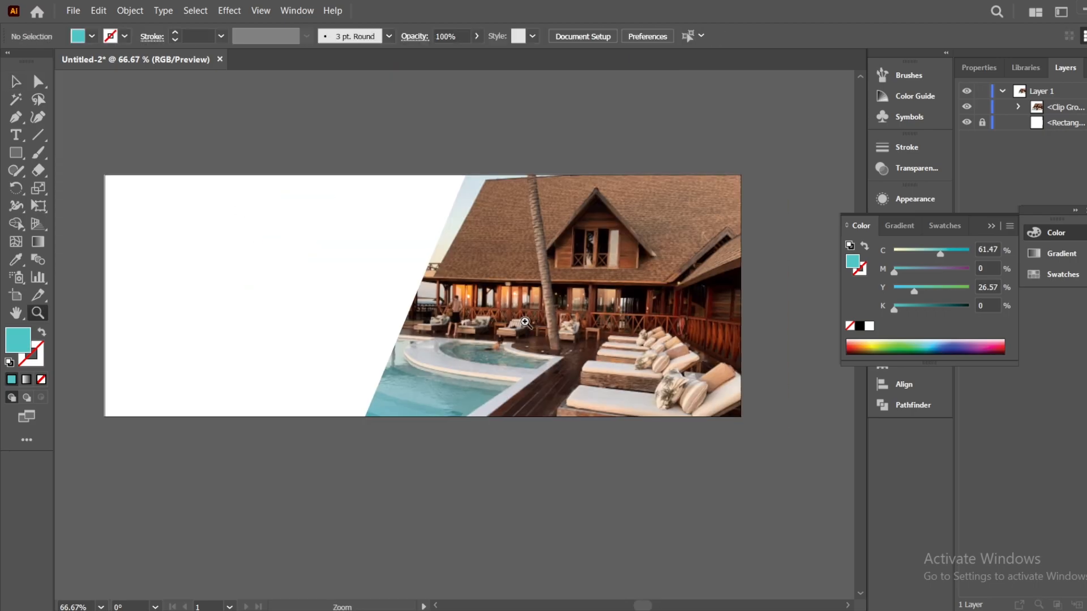
{"action": "key", "text": "t"}
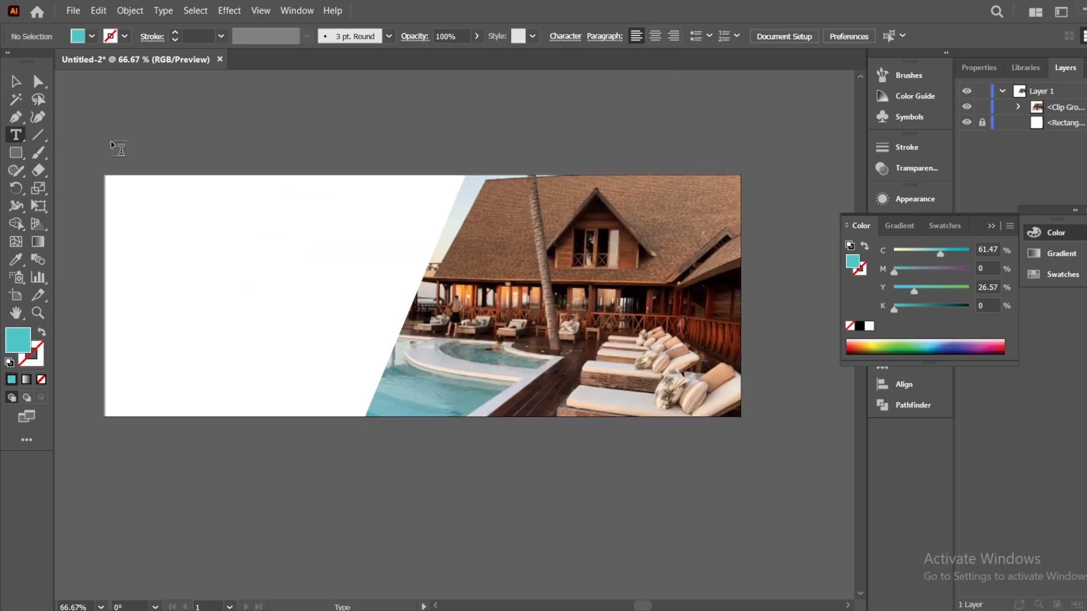
{"action": "left_click", "coordinate": [163, 127]}
{"action": "key", "text": "BackSpace"}
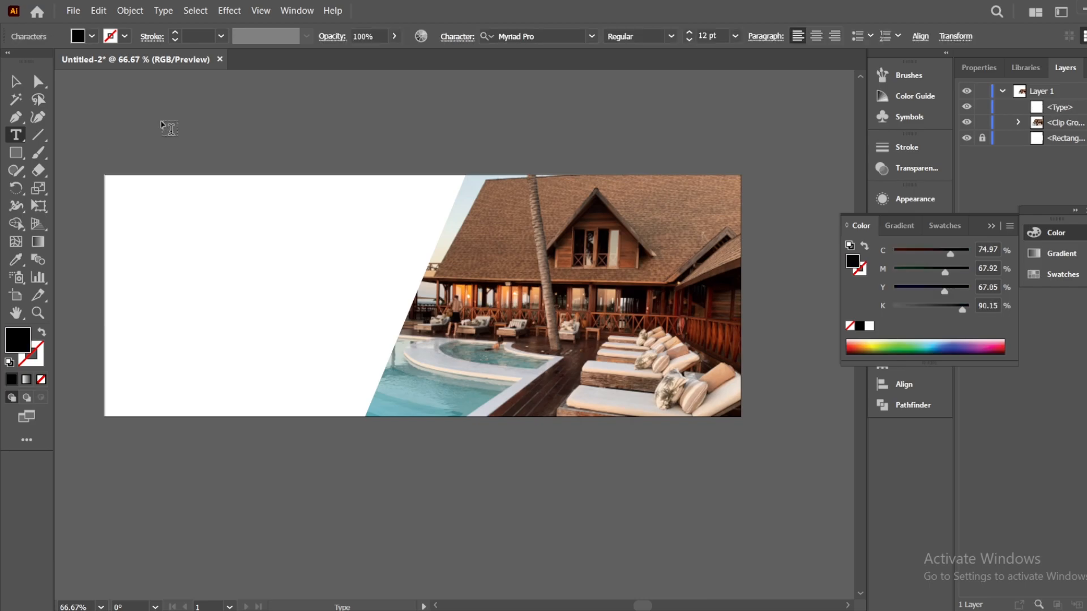
{"action": "key", "text": "ctrl+v"}
{"action": "key", "text": "Escape"}
{"action": "left_click", "coordinate": [270, 113]}
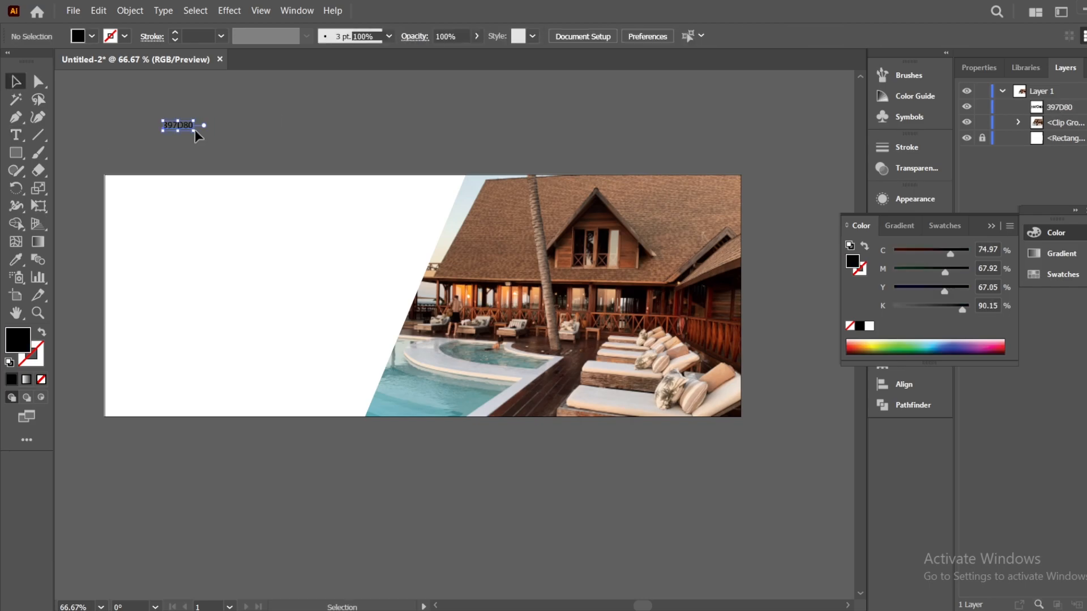
{"action": "left_click_drag", "start_coordinate": [193, 130], "coordinate": [453, 121]}
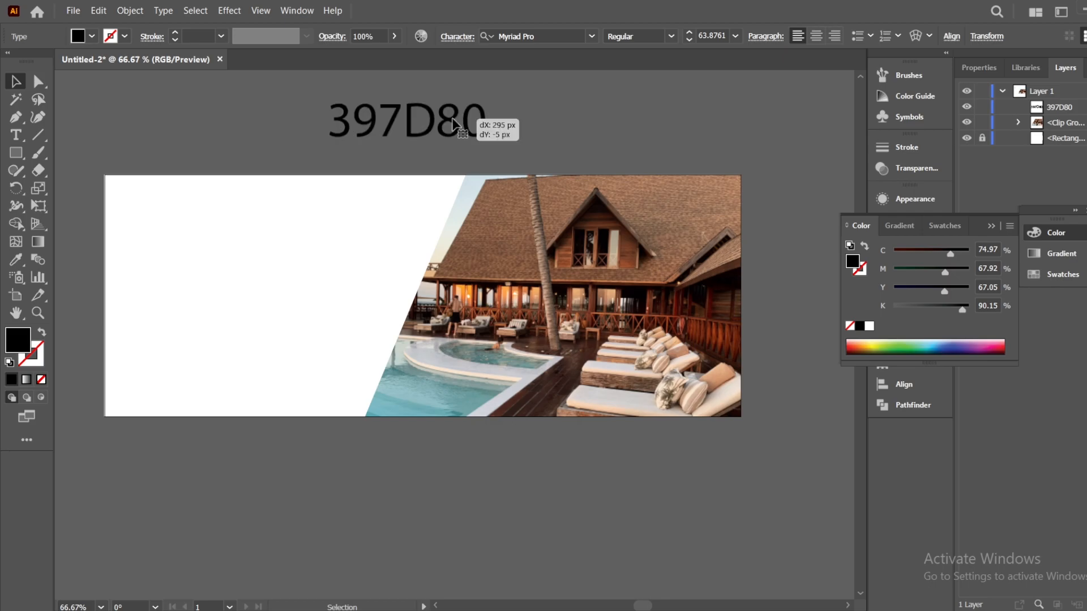
{"action": "left_click", "coordinate": [176, 136]}
- Add the heading "RESORT.UK" in Montserrat ExtraBold, coloured teal, at the upper left of the white area
{"action": "key", "text": "t"}
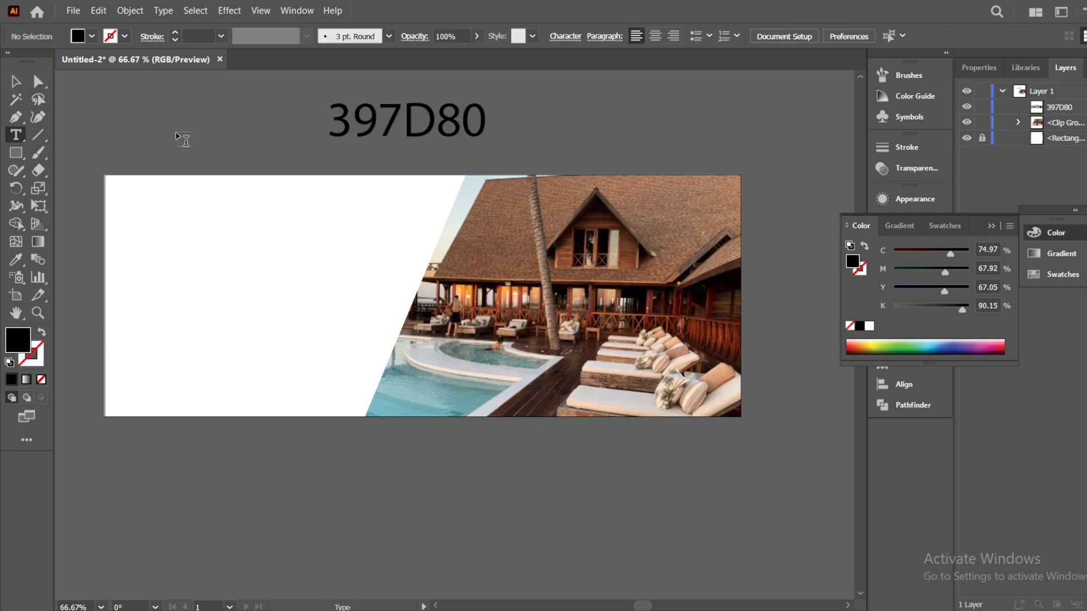
{"action": "left_click", "coordinate": [176, 132]}
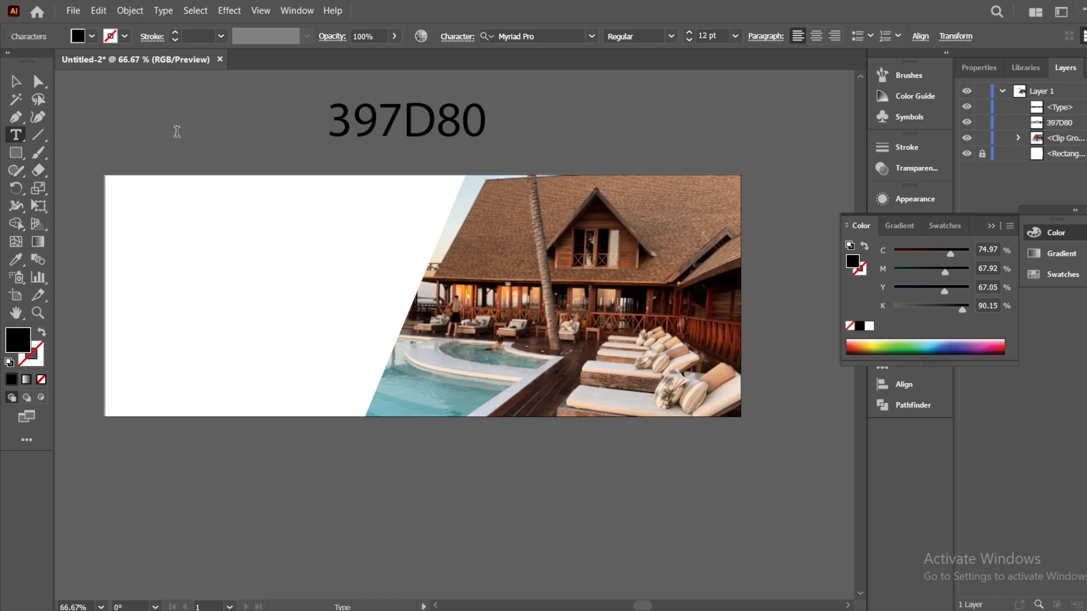
{"action": "type", "text": "RESORT.UK"}
{"action": "key", "text": "Escape"}
{"action": "left_click", "coordinate": [581, 35]}
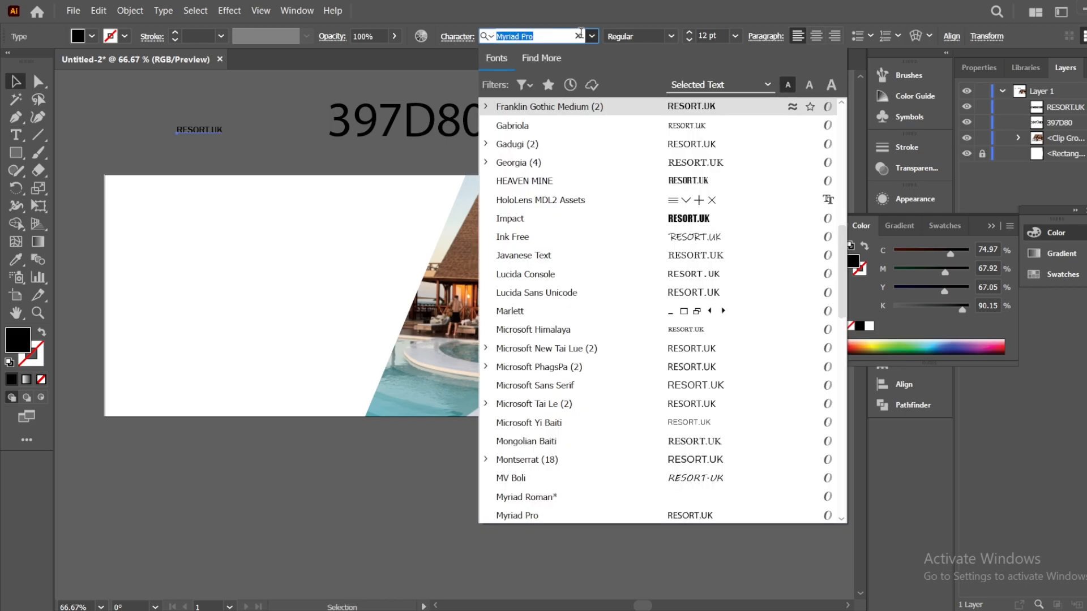
{"action": "type", "text": "MO"}
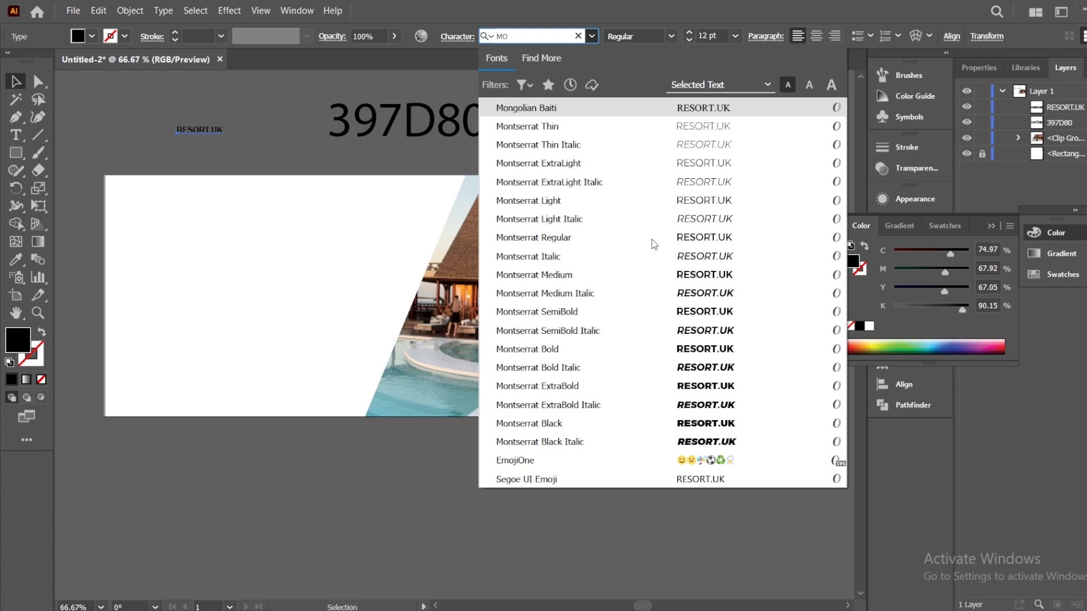
{"action": "left_click_drag", "start_coordinate": [233, 170], "coordinate": [233, 205]}
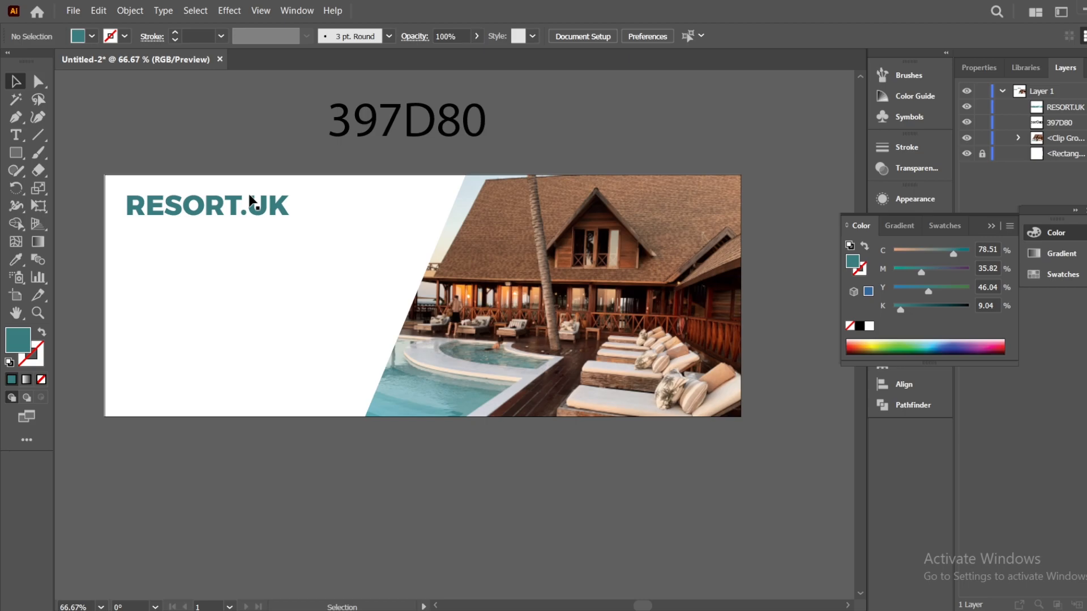
- Add the tagline "Book Your Holiday Destination Now" in 13 pt Montserrat Medium, left-aligned directly under the heading
{"action": "left_click", "coordinate": [16, 135]}
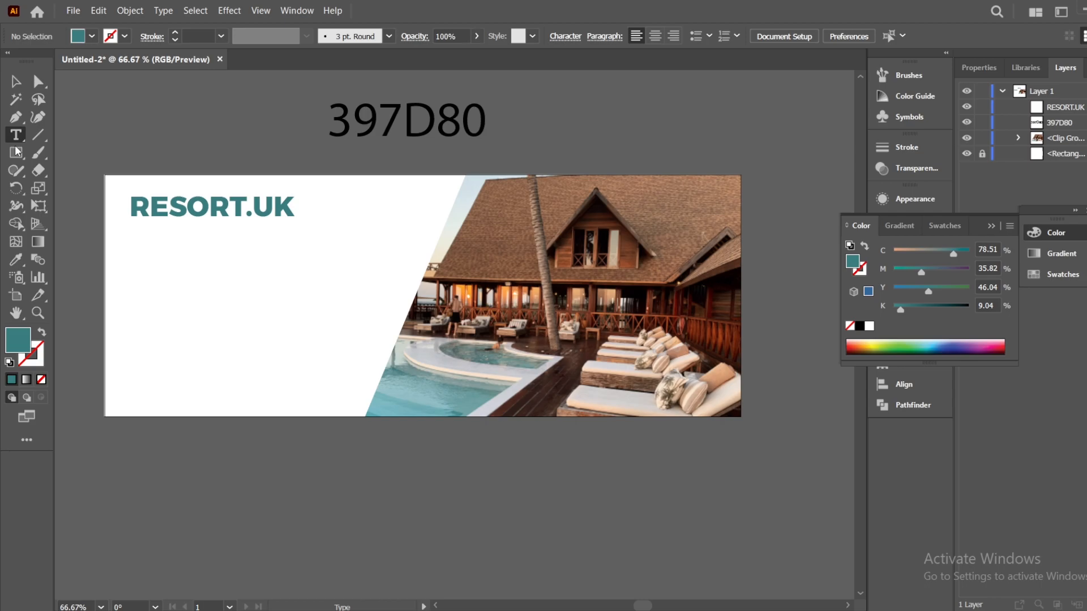
{"action": "left_click", "coordinate": [154, 132]}
{"action": "type", "text": "Book Your Hol"}
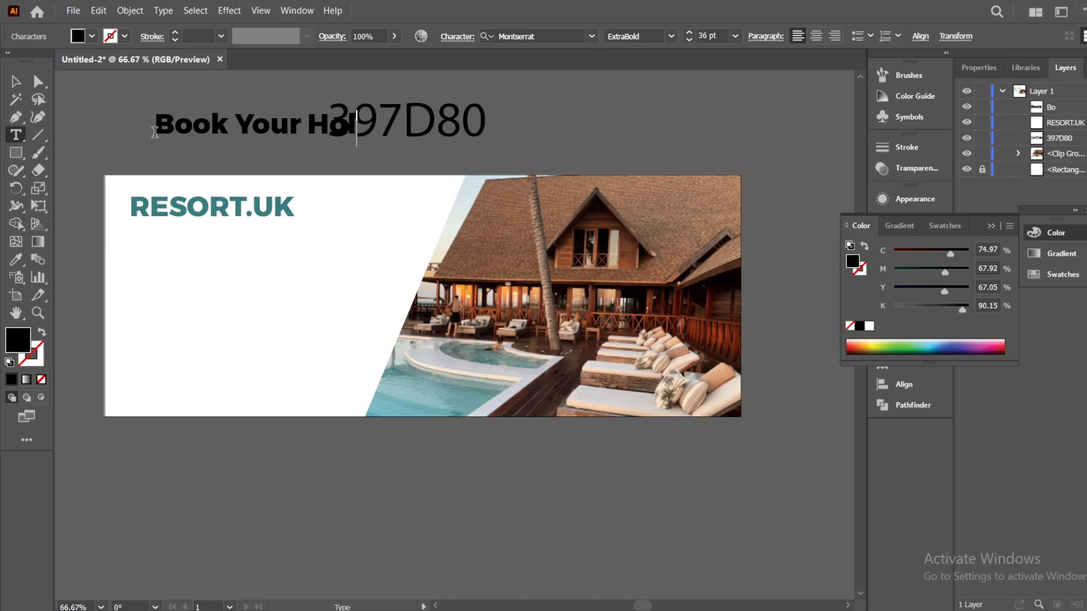
{"action": "type", "text": "iday Destination Now"}
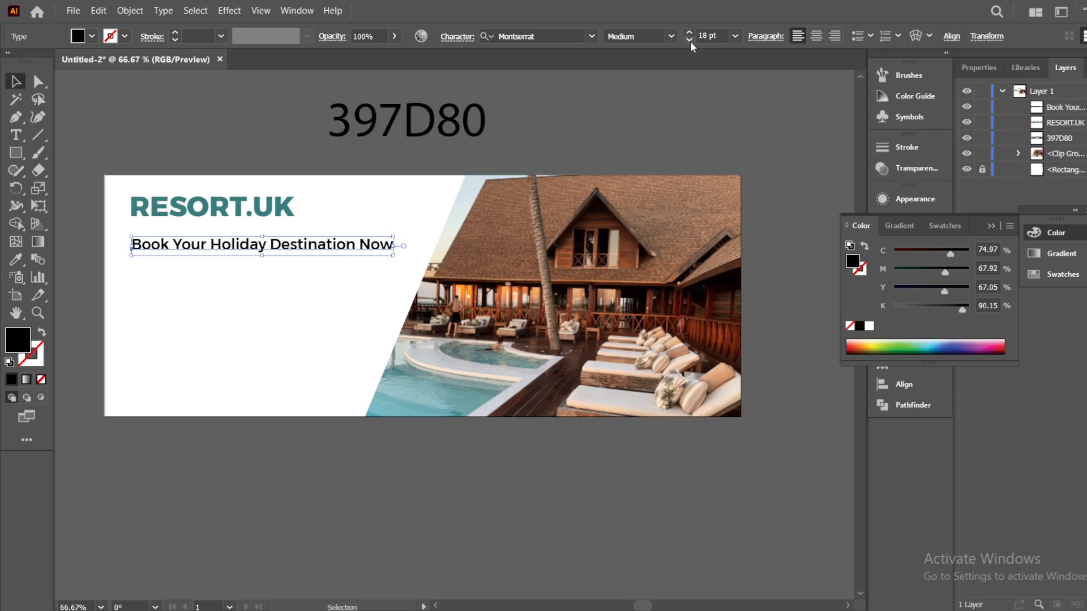
{"action": "left_click", "coordinate": [689, 40]}
{"action": "left_click_drag", "start_coordinate": [258, 245], "coordinate": [258, 232]}
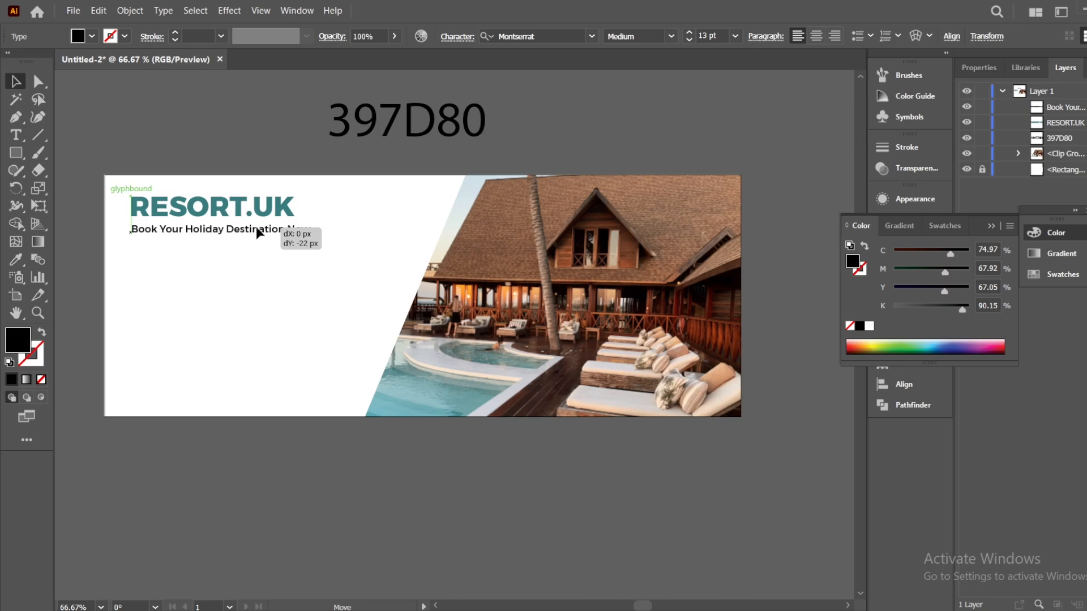
- Add "Why Choose Us ?" in 13 pt Montserrat ExtraBold below the tagline and colour it dark teal
{"action": "key", "text": "t"}
{"action": "left_click", "coordinate": [187, 128]}
{"action": "type", "text": "Why Choose Us ?"}
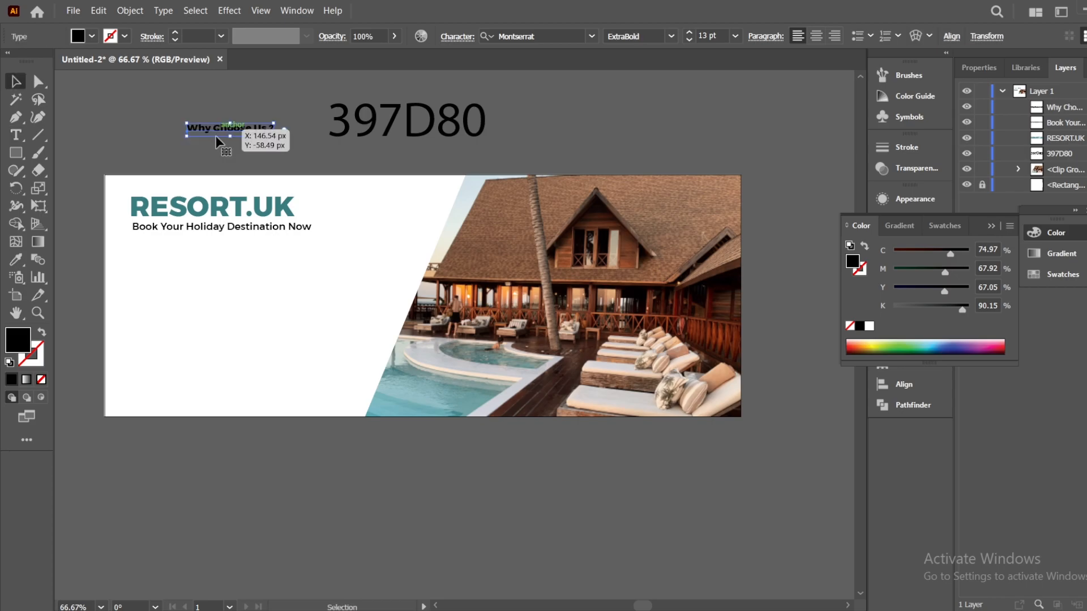
{"action": "left_click_drag", "start_coordinate": [214, 133], "coordinate": [157, 254]}
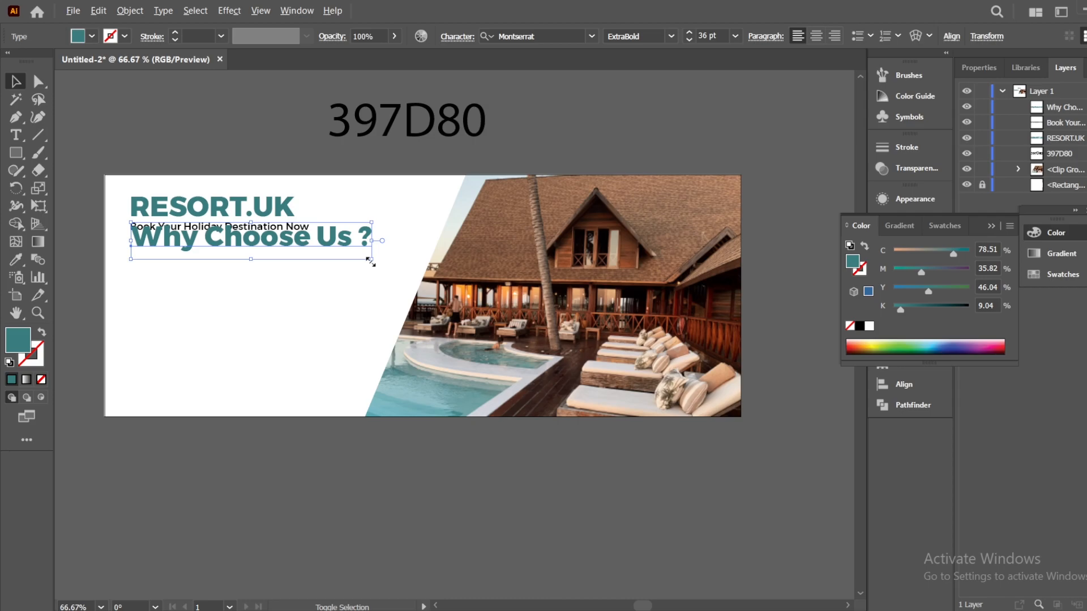
{"action": "key", "text": "ctrl+z"}
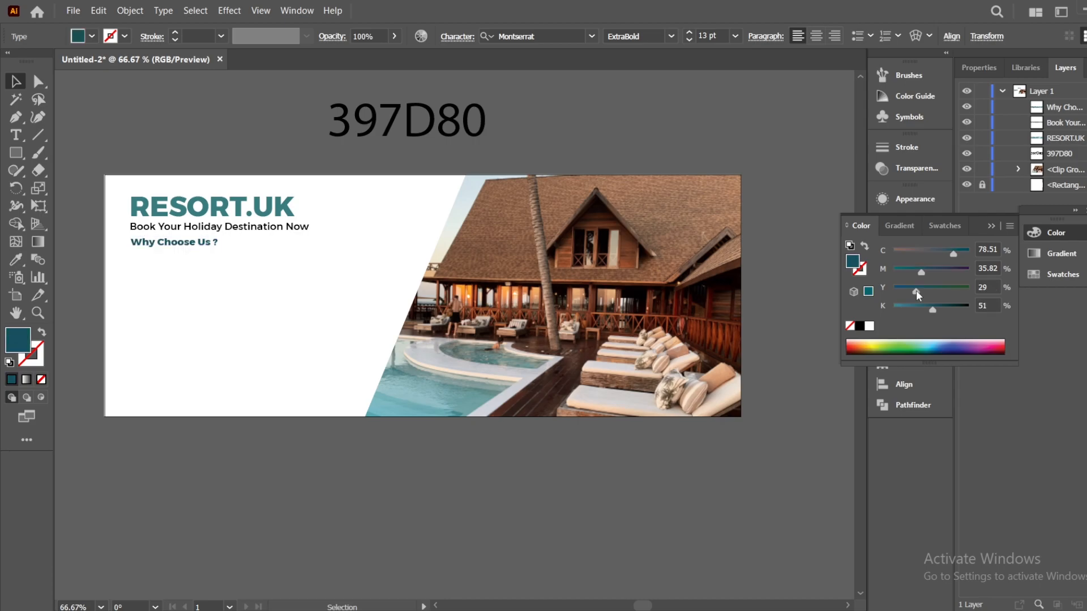
- Draw a small teal circle as a bullet point just below and left of the "Why Choose Us ?" line
{"action": "key", "text": "l"}
{"action": "left_click_drag", "start_coordinate": [119, 254], "coordinate": [120, 254]}
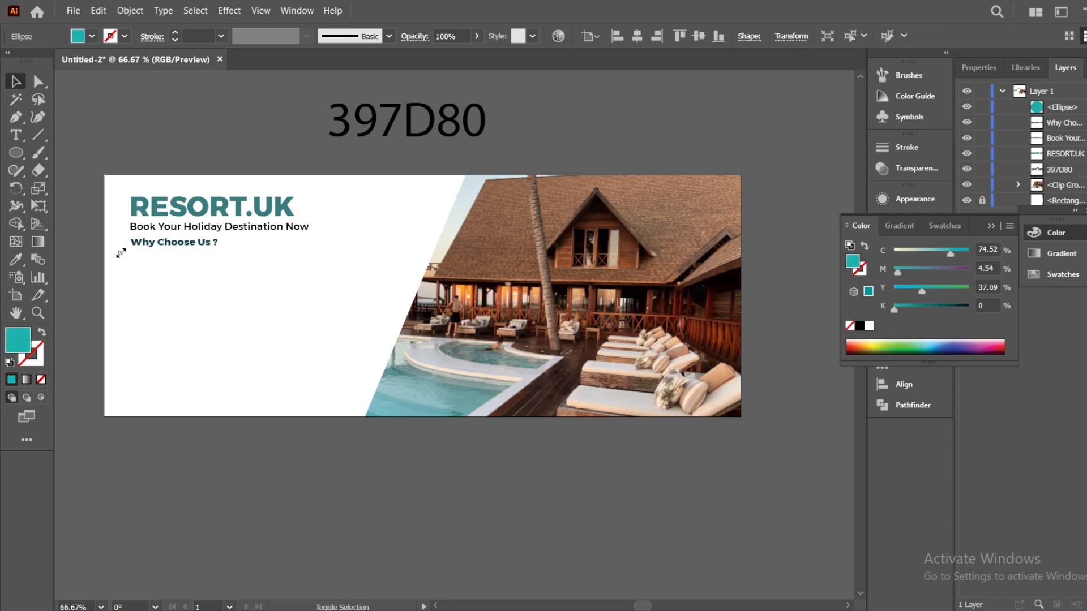
{"action": "left_click_drag", "start_coordinate": [120, 253], "coordinate": [116, 262]}
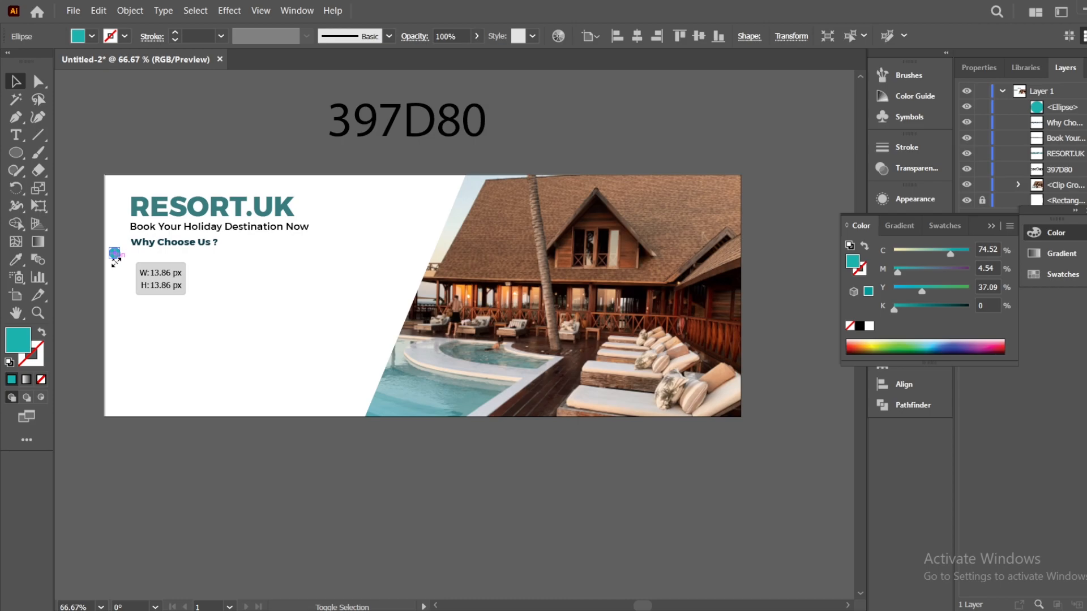
{"action": "left_click", "coordinate": [110, 137]}
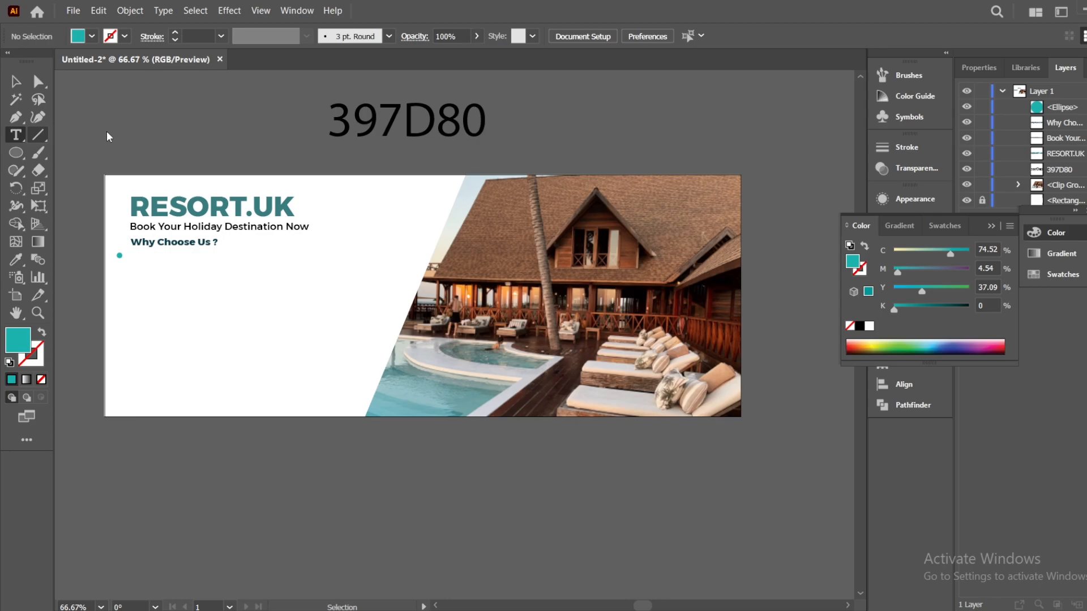
- Add "Kids Will Be Very Happy Here" in a lighter Montserrat weight and teal beside the bullet, and shrink the bullet to about 4 px
{"action": "left_click", "coordinate": [169, 136]}
{"action": "type", "text": "Kids Will BE"}
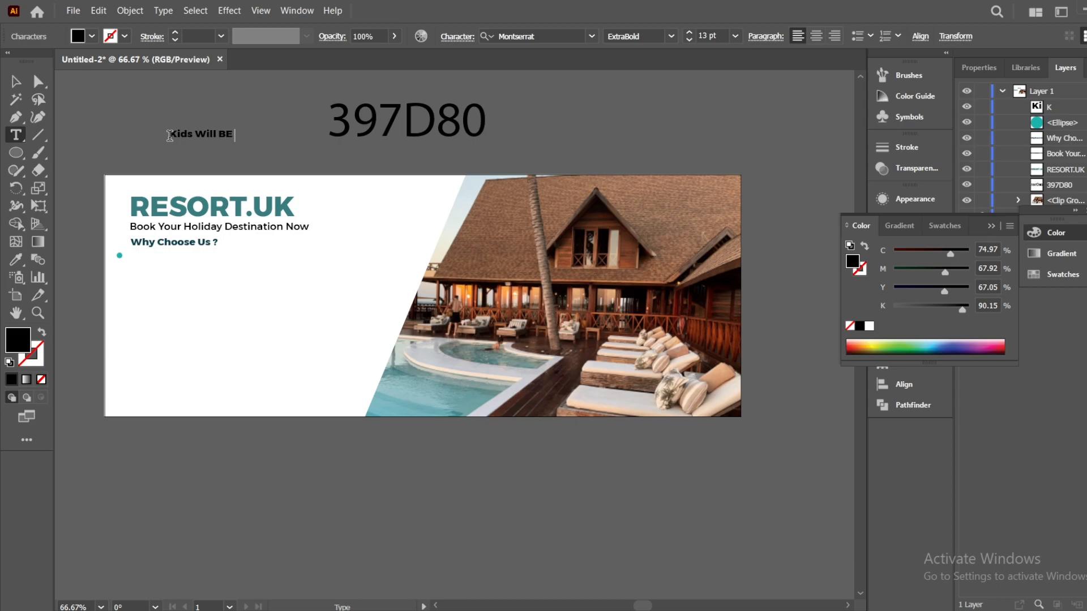
{"action": "left_click", "coordinate": [671, 36]}
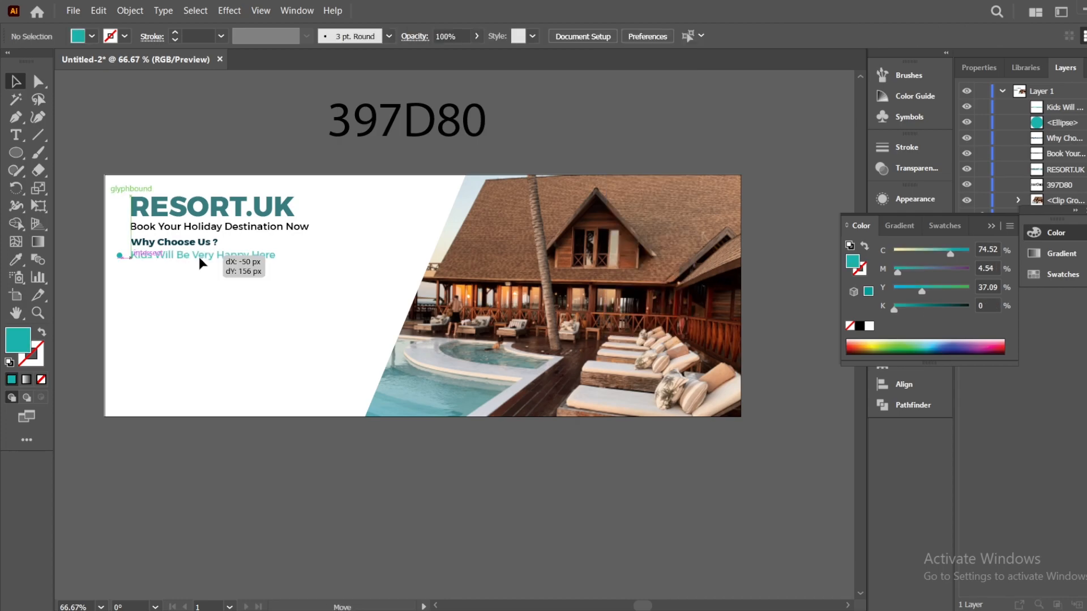
{"action": "left_click_drag", "start_coordinate": [214, 262], "coordinate": [198, 262]}
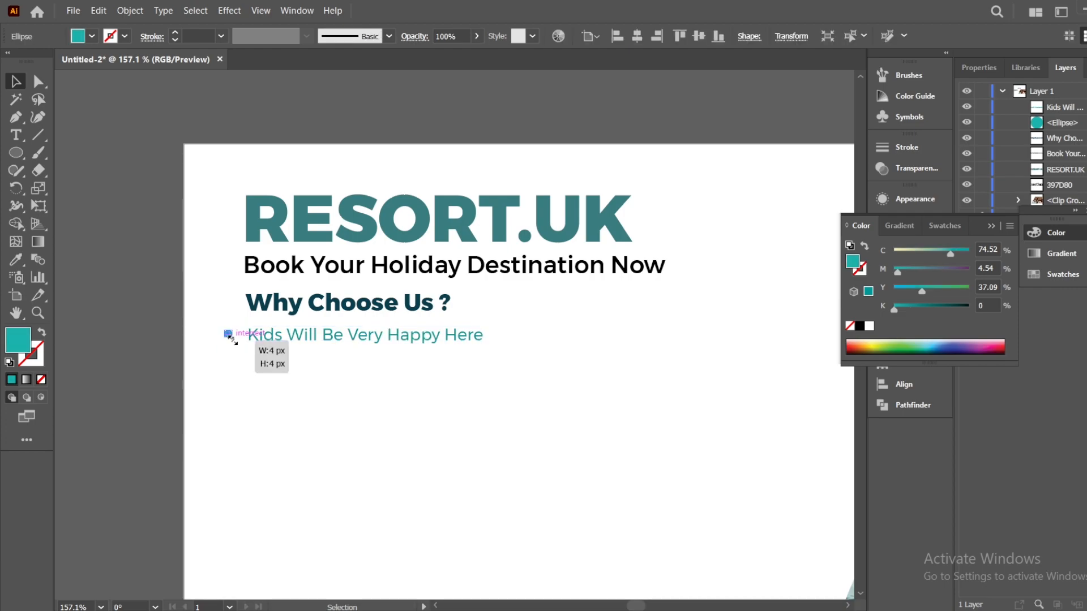
{"action": "left_click_drag", "start_coordinate": [232, 339], "coordinate": [231, 338]}
{"action": "left_click", "coordinate": [217, 324]}
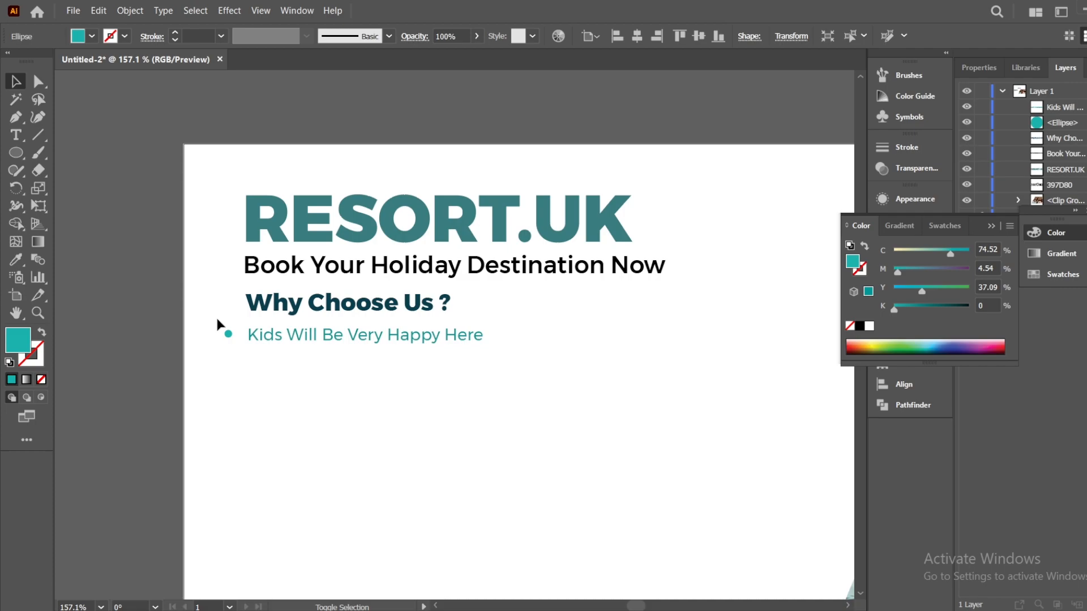
- Shift the bullet slightly closer to its text, and duplicate the bulleted line three times downward at equal spacing
{"action": "left_click_drag", "start_coordinate": [228, 334], "coordinate": [238, 369]}
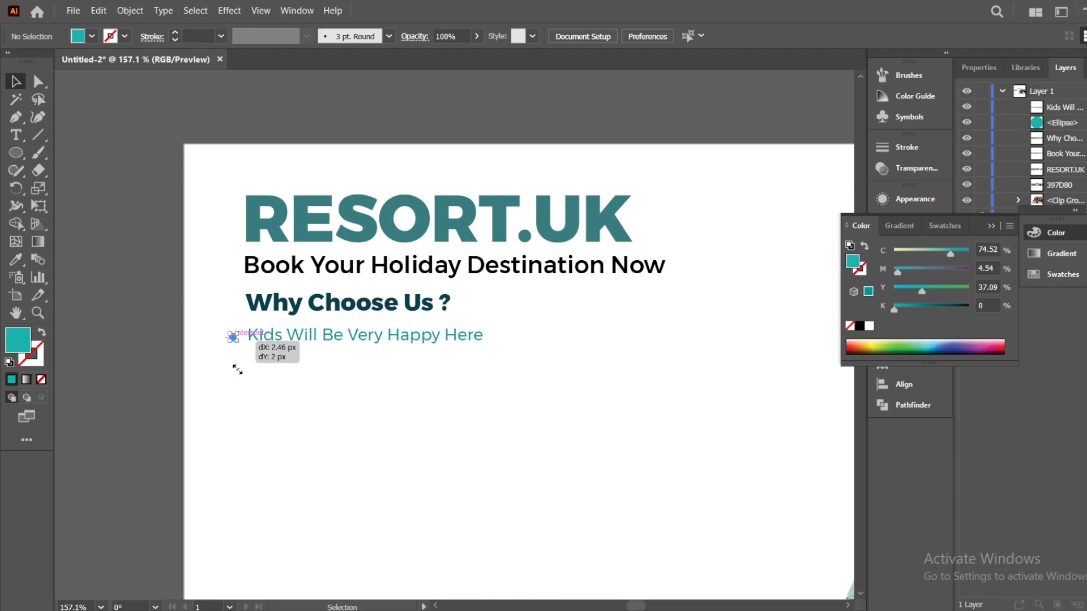
{"action": "left_click", "coordinate": [475, 338], "text": "shift"}
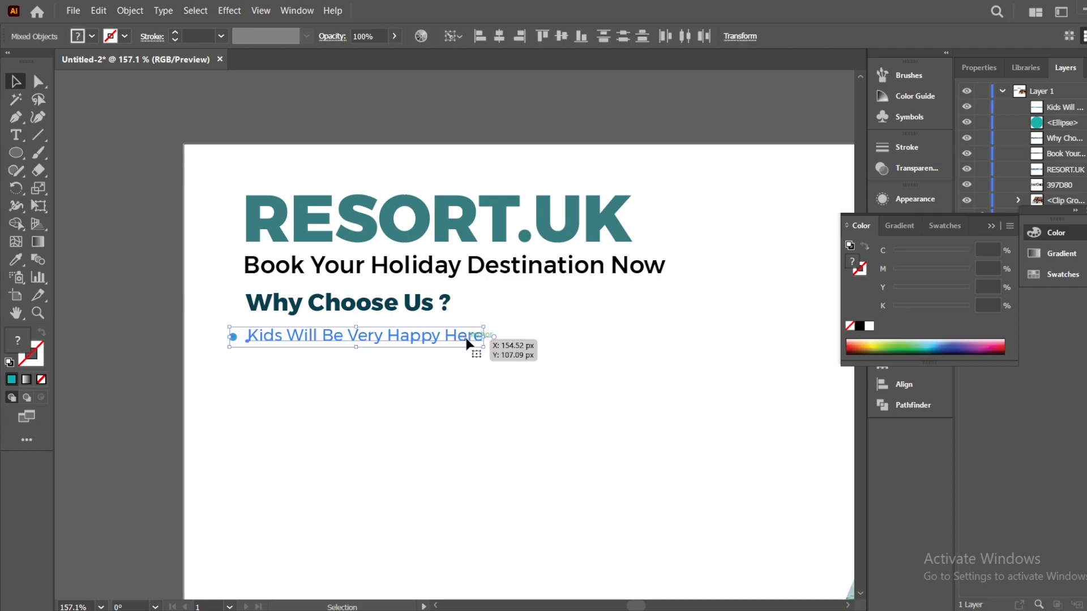
{"action": "left_click", "coordinate": [555, 355]}
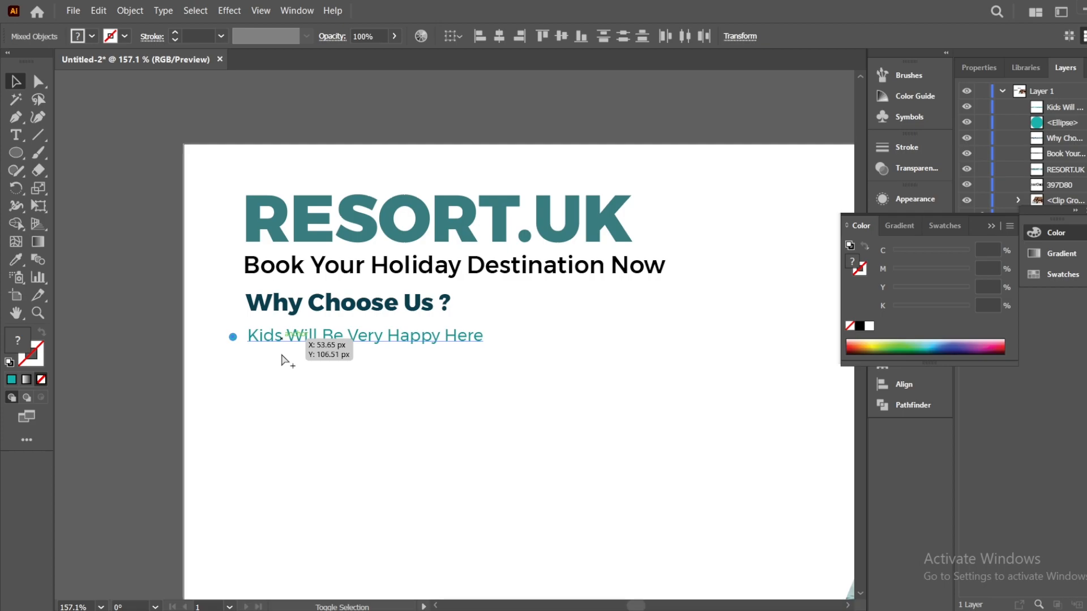
{"action": "left_click_drag", "start_coordinate": [281, 360], "coordinate": [282, 381]}
{"action": "key", "text": "ctrl+d"}
{"action": "key", "text": "ctrl+d"}
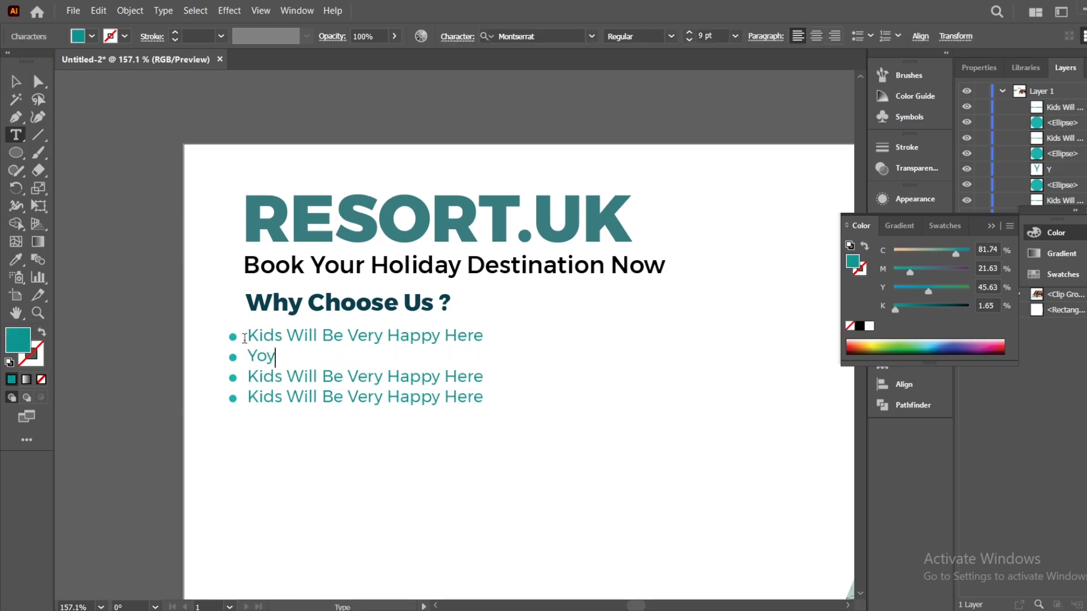
- Replace the second bullet's text with "Yoy Have Luxury Feeling In Very Responsible Price"
{"action": "type", "text": "Haev"}
{"action": "key", "text": "BackSpace"}
{"action": "key", "text": "BackSpace"}
{"action": "type", "text": "ve Luxury "}
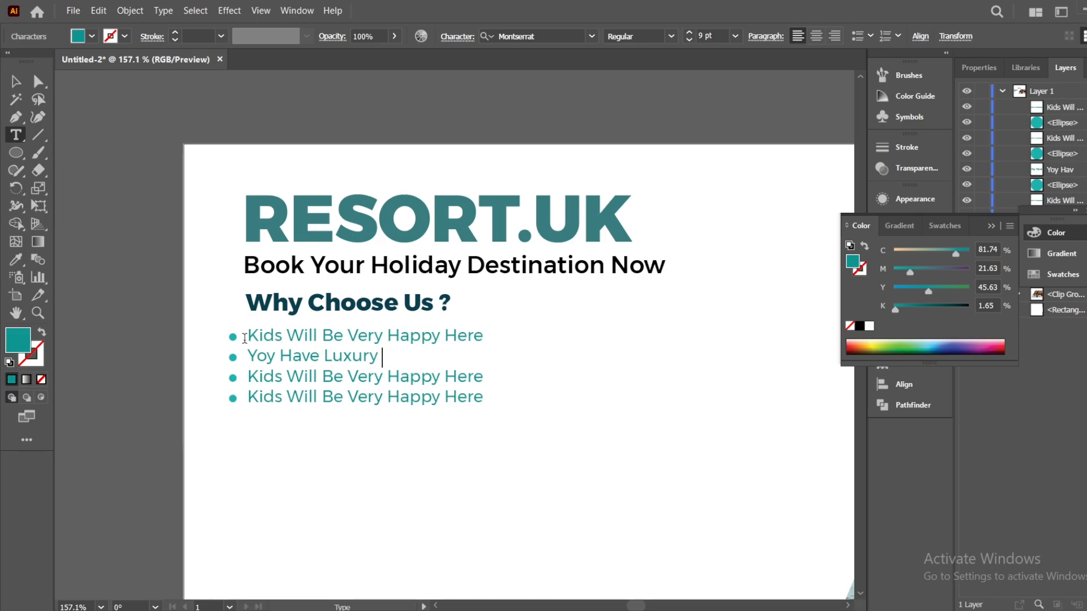
{"action": "type", "text": "Feeling In Ver"}
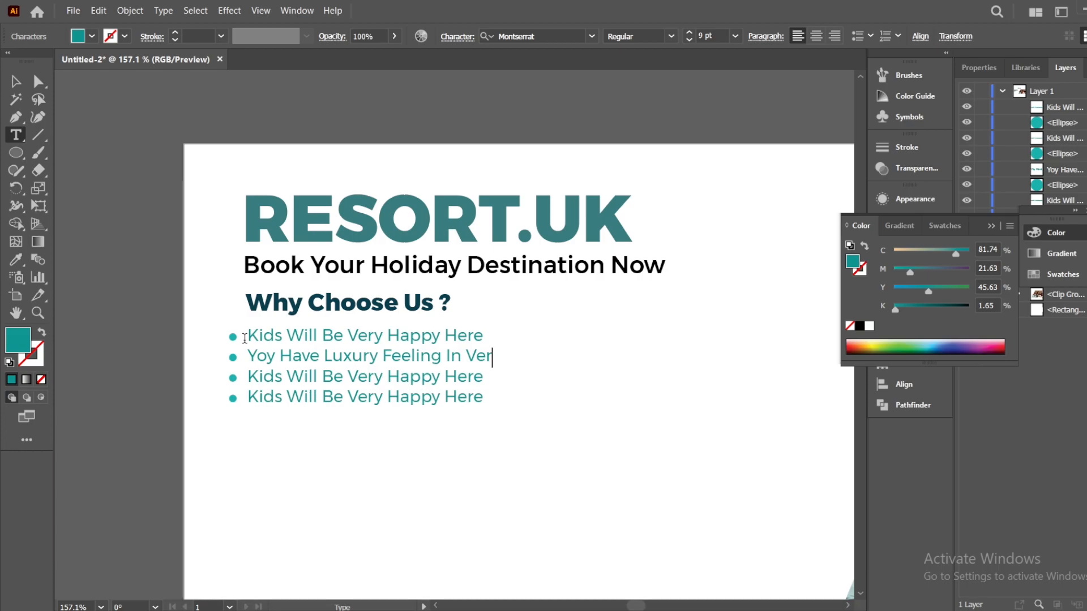
{"action": "type", "text": "y Responsible "}
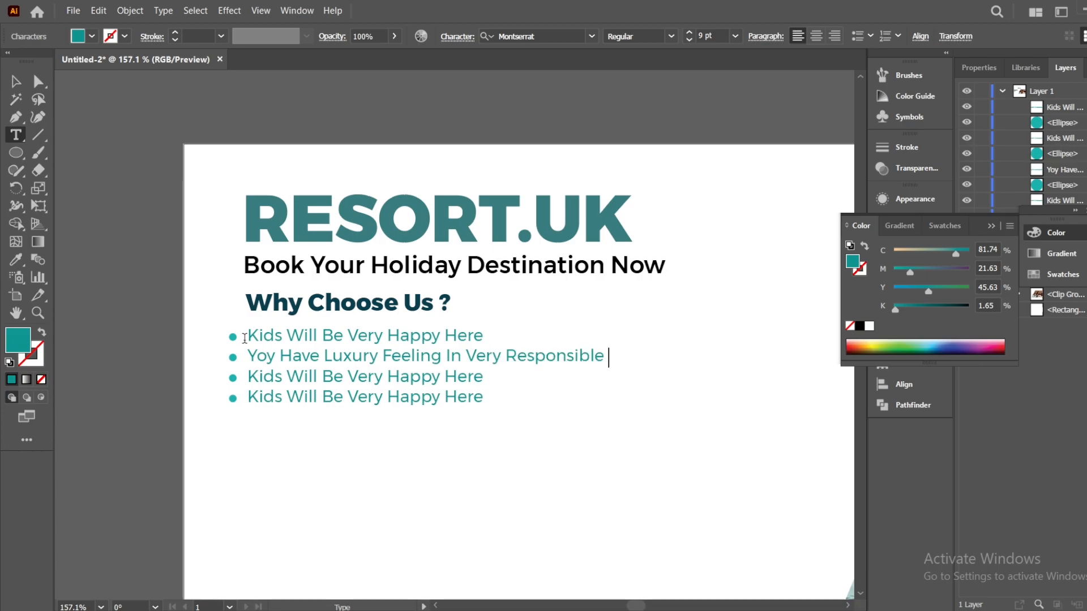
{"action": "type", "text": "Price"}
{"action": "key", "text": "Escape"}
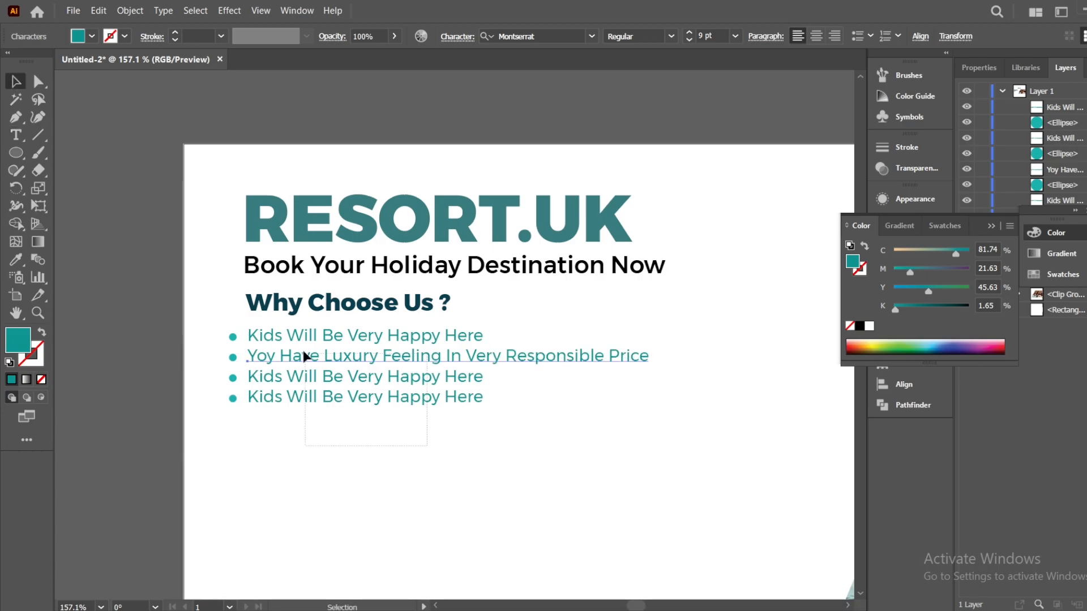
- Nudge the lower bullet rows vertically to adjust their spacing, moving the last row slightly down
{"action": "left_click_drag", "start_coordinate": [384, 472], "coordinate": [218, 350]}
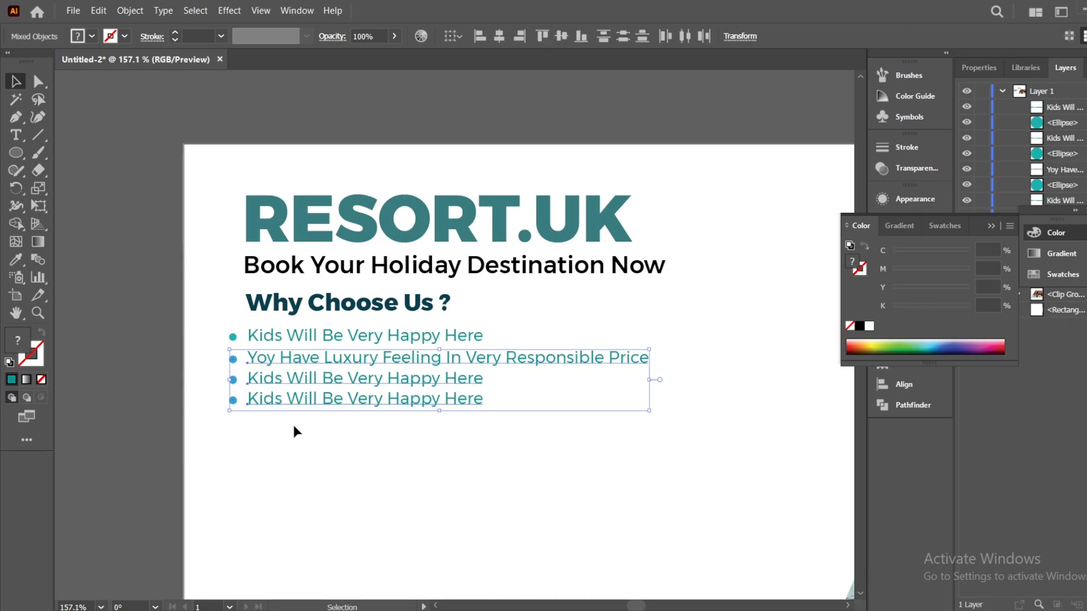
{"action": "left_click", "coordinate": [293, 427]}
{"action": "left_click_drag", "start_coordinate": [413, 429], "coordinate": [307, 369]}
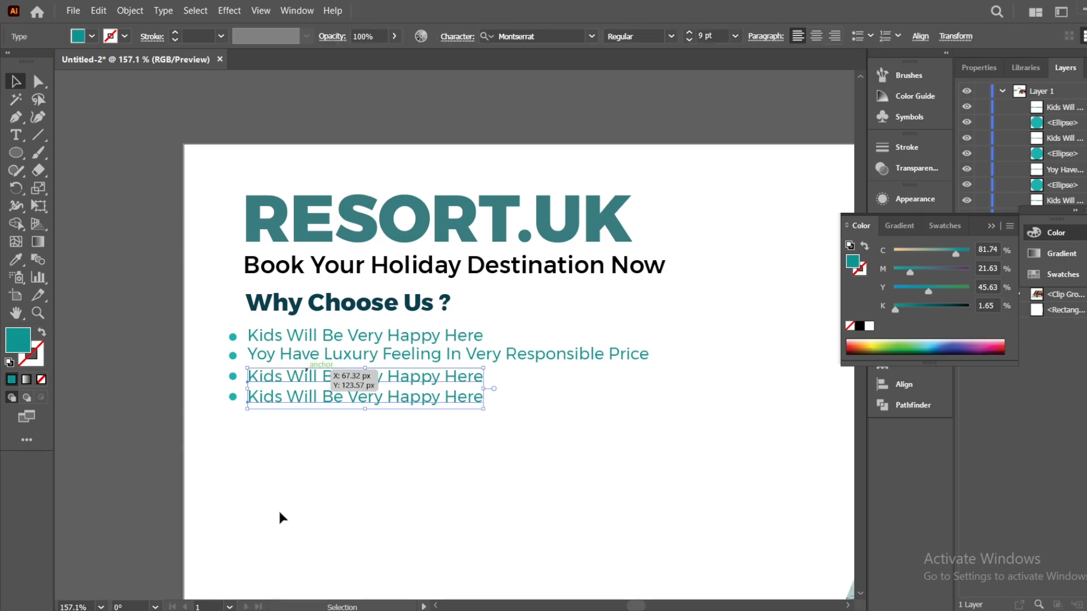
{"action": "left_click_drag", "start_coordinate": [289, 432], "coordinate": [203, 374]}
{"action": "key", "text": "Down"}
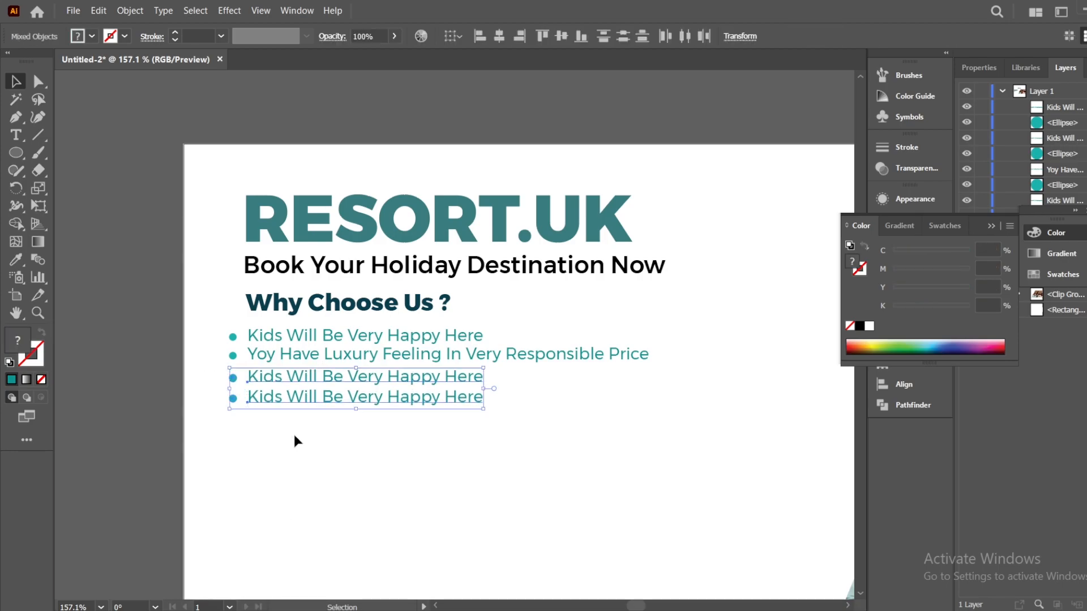
{"action": "left_click_drag", "start_coordinate": [302, 430], "coordinate": [239, 396]}
{"action": "key", "text": "Down"}
{"action": "key", "text": "Down"}
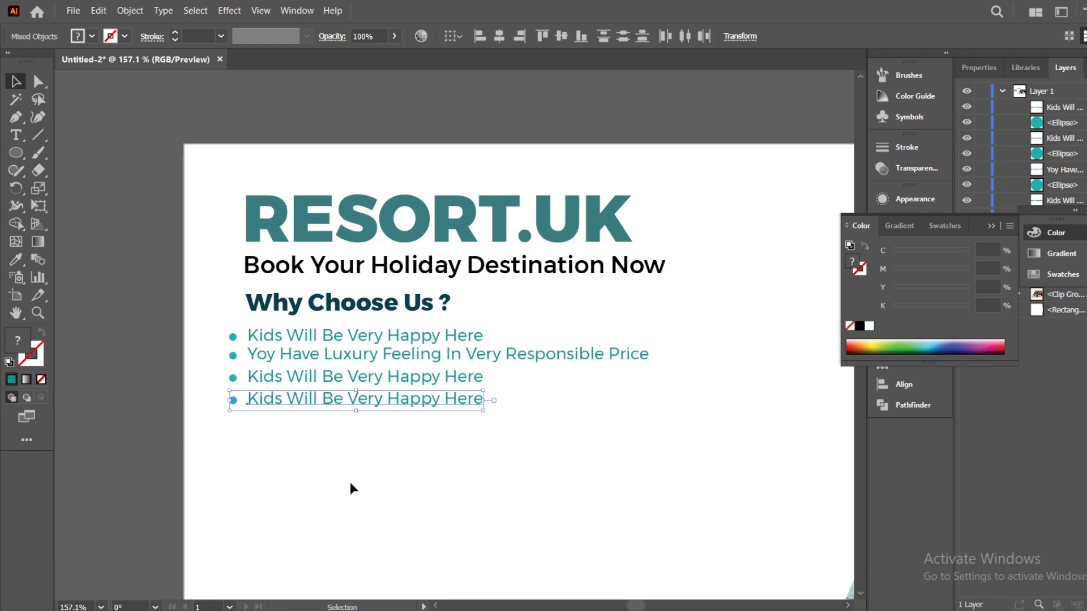
- Fine-tune the vertical position of the second bullet row to even out the list spacing
{"action": "left_click", "coordinate": [351, 485]}
{"action": "key", "text": "z"}
{"action": "left_click", "coordinate": [552, 538], "text": "alt"}
{"action": "key", "text": "v"}
{"action": "mouse_move", "coordinate": [335, 400]}
{"action": "left_mouse_down"}
{"action": "mouse_move", "coordinate": [352, 405]}
{"action": "mouse_move", "coordinate": [340, 404]}
{"action": "left_mouse_up"}
{"action": "key", "text": "Down"}
{"action": "key", "text": "Down"}
{"action": "key", "text": "Up"}
{"action": "left_click", "coordinate": [412, 518]}
{"action": "left_click", "coordinate": [395, 475]}
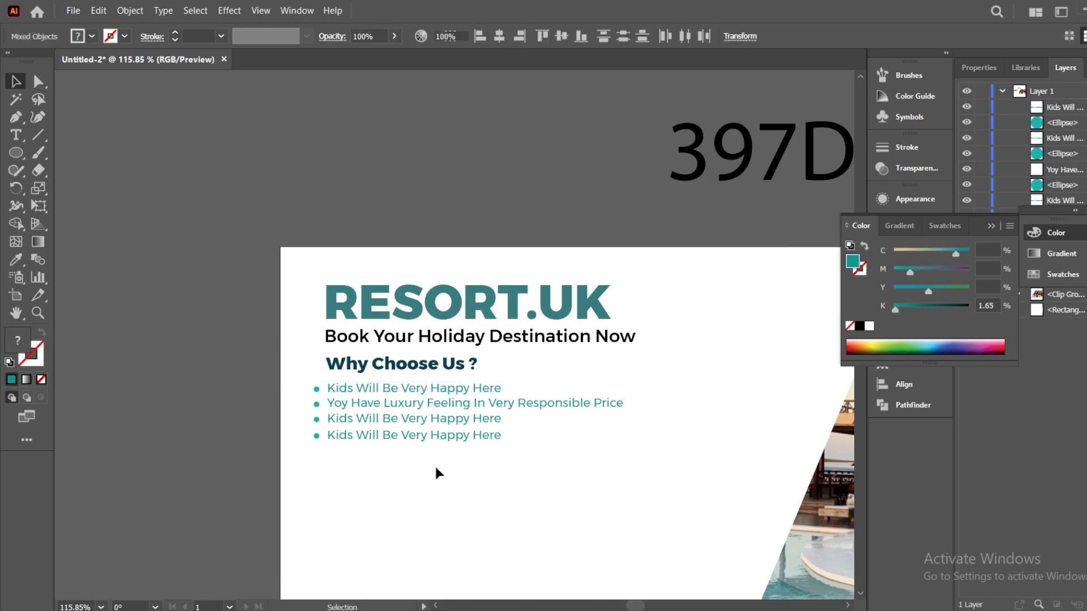
- Replace the third bullet's text with "25% FF In this Month Only"
{"action": "key", "text": "t"}
{"action": "left_click_drag", "start_coordinate": [503, 419], "coordinate": [302, 423]}
{"action": "key", "text": "BackSpace"}
{"action": "type", "text": "2"}
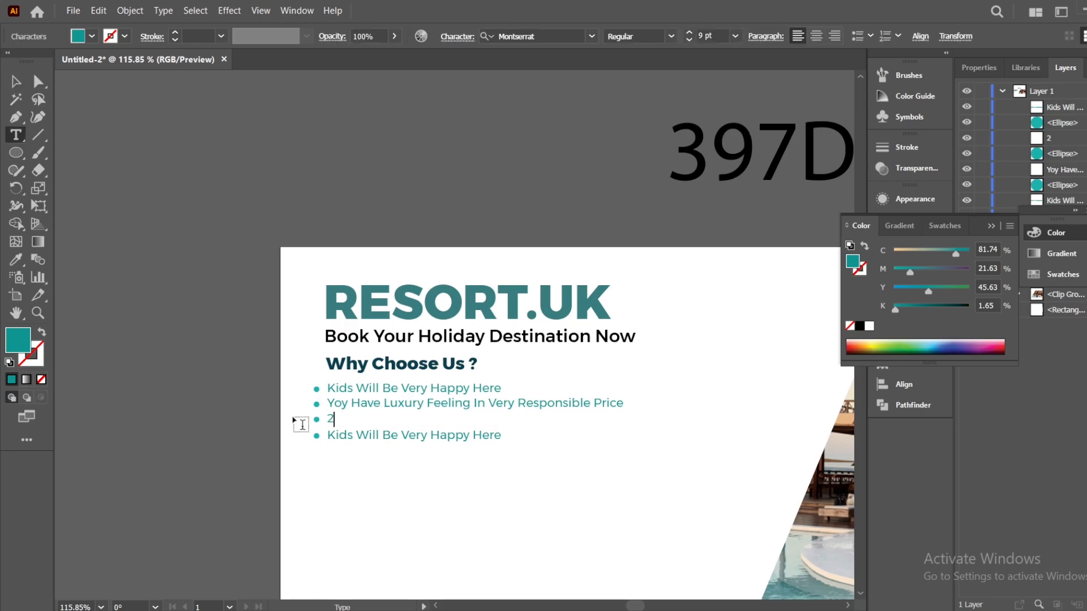
{"action": "type", "text": "5% FF In this Month Only"}
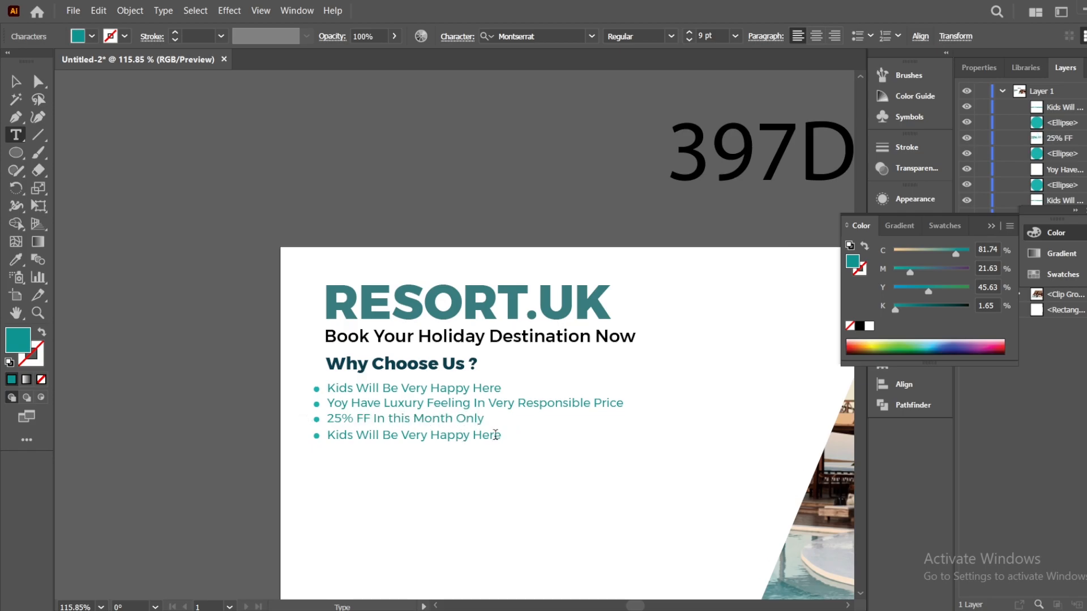
- Replace the fourth bullet's text with "One Of the Best Resort in UK"
{"action": "left_click_drag", "start_coordinate": [502, 438], "coordinate": [325, 437]}
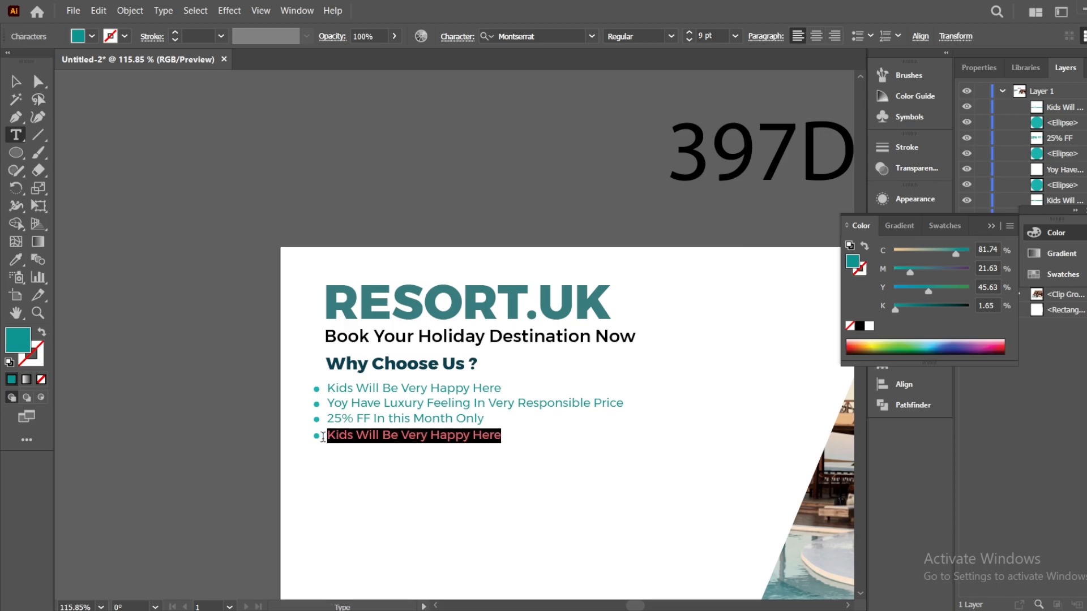
{"action": "key", "text": "BackSpace"}
{"action": "type", "text": "One Of the "}
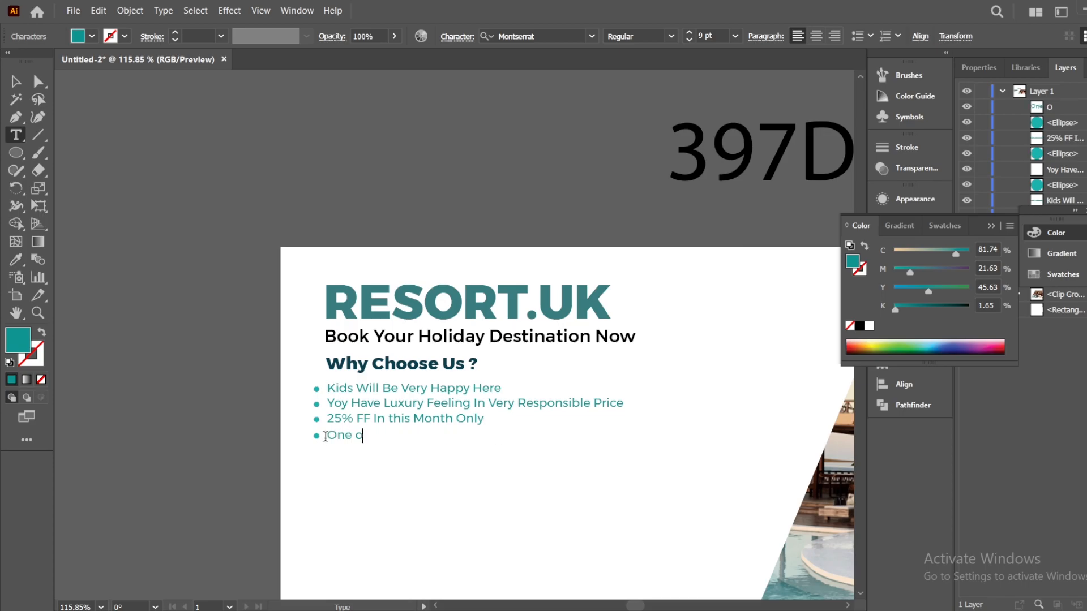
{"action": "type", "text": "Best "}
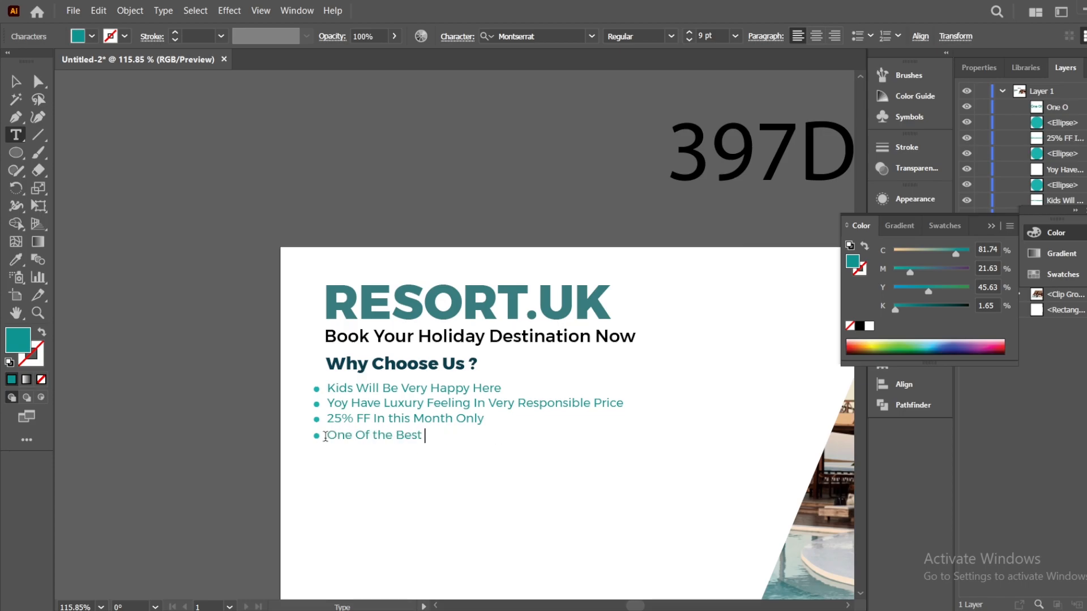
{"action": "type", "text": "Resort in UK"}
{"action": "left_click", "coordinate": [16, 81]}
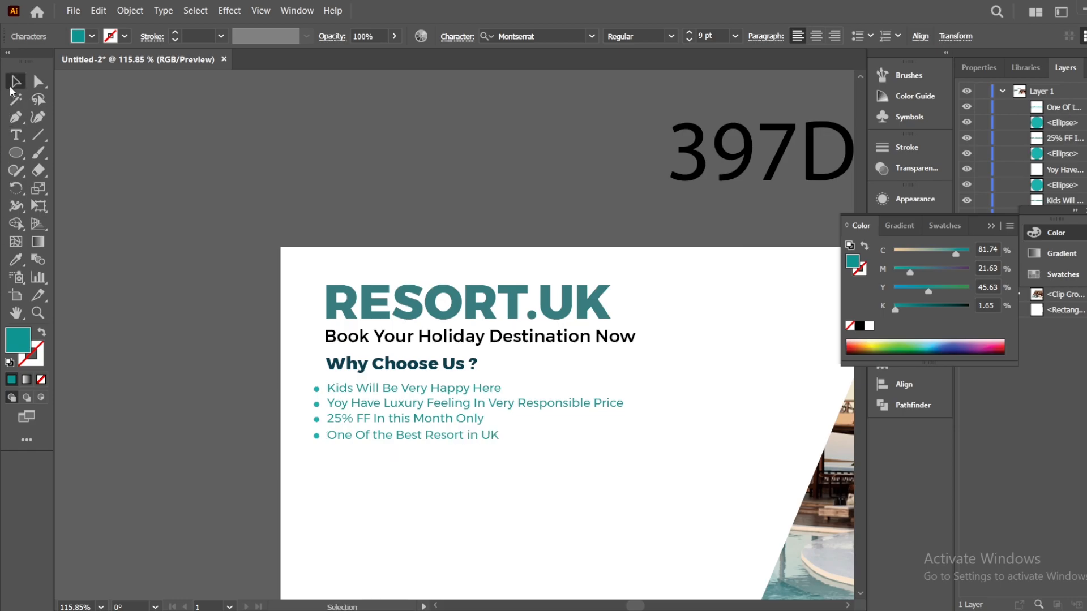
{"action": "left_click", "coordinate": [444, 453]}
- Nudge the "RESORT.UK" heading slightly up, away from the tagline
{"action": "key", "text": "z"}
{"action": "left_click_drag", "start_coordinate": [497, 466], "coordinate": [436, 466]}
{"action": "key", "text": "space"}
{"action": "left_click_drag", "start_coordinate": [715, 478], "coordinate": [597, 433]}
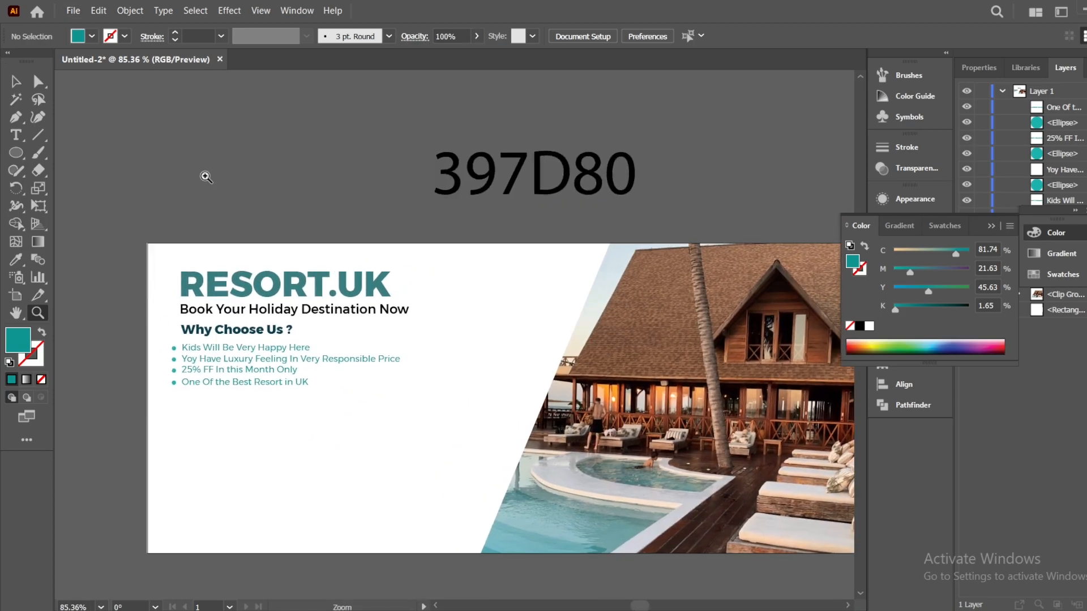
{"action": "left_click", "coordinate": [16, 81]}
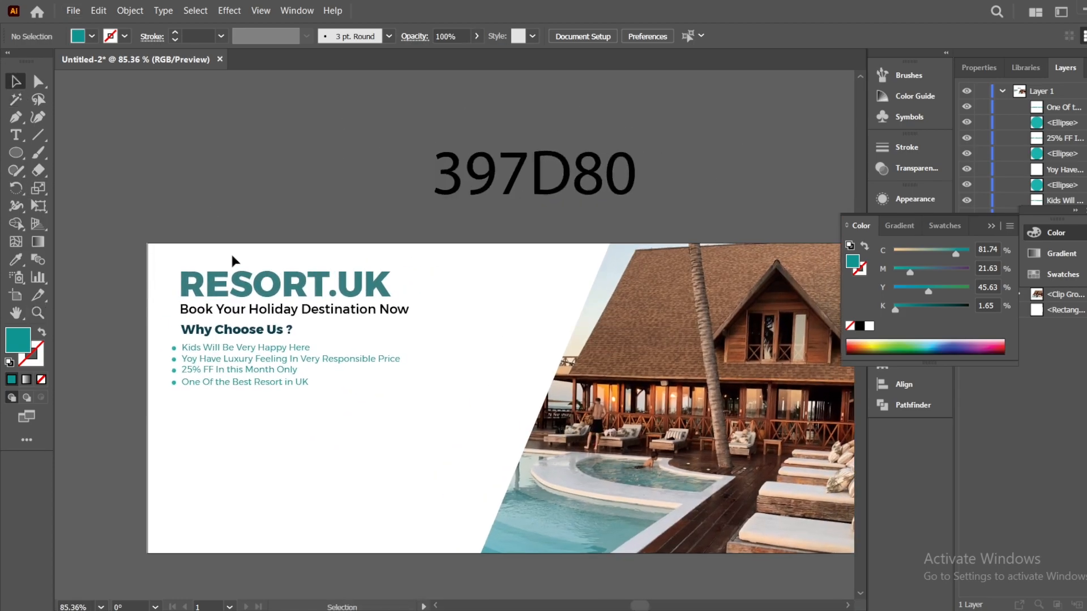
{"action": "left_click", "coordinate": [258, 289]}
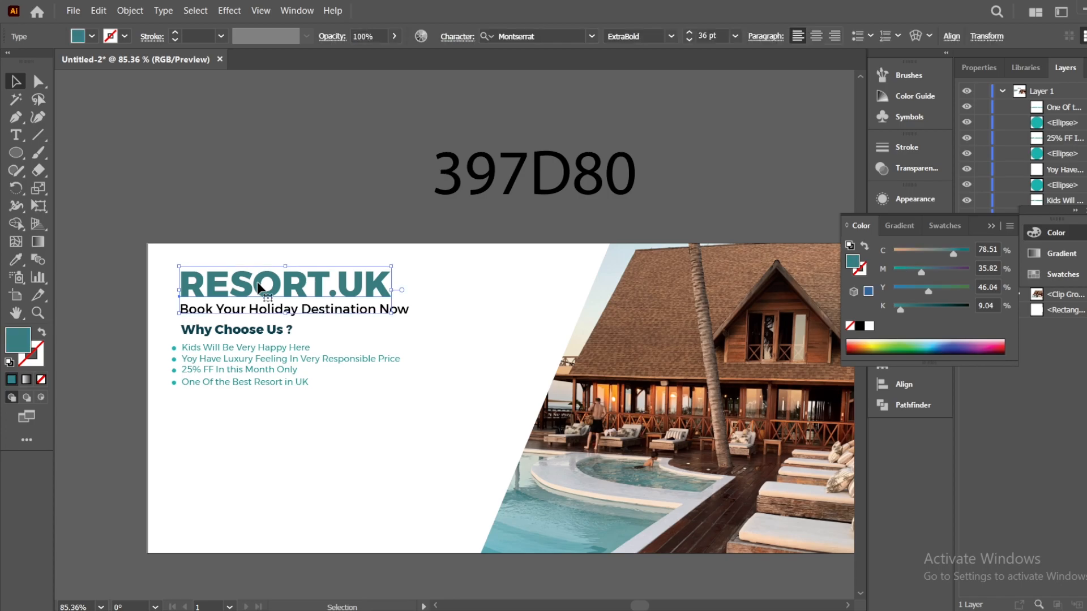
{"action": "key", "text": "Up"}
{"action": "left_click", "coordinate": [256, 153]}
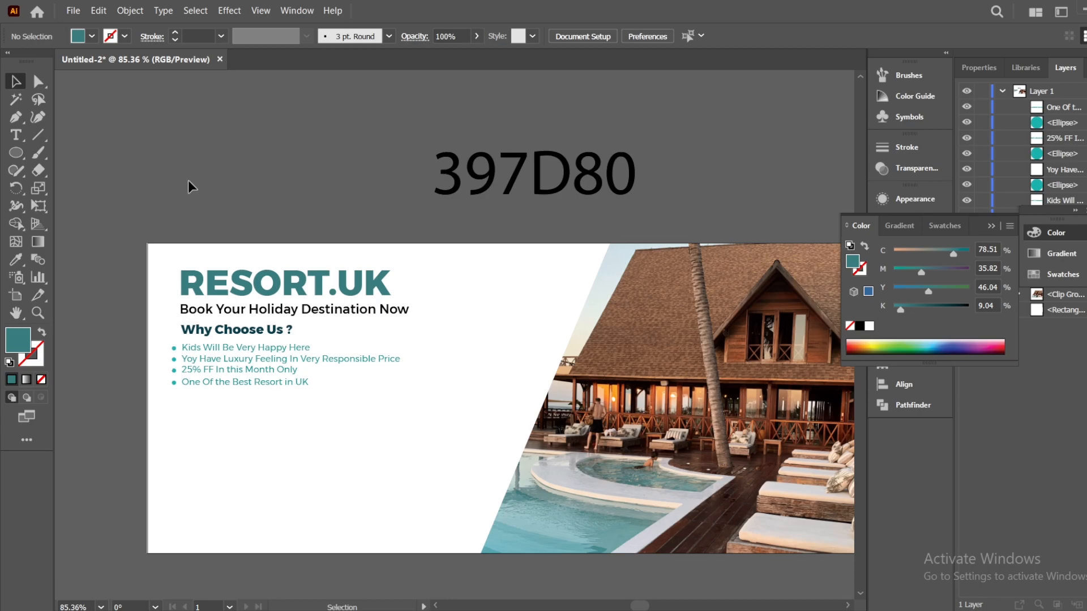
- Draw a wide button rectangle below the bullet list and give it a bright green 1 pt outline with no fill
{"action": "left_click_drag", "start_coordinate": [14, 154], "coordinate": [73, 153]}
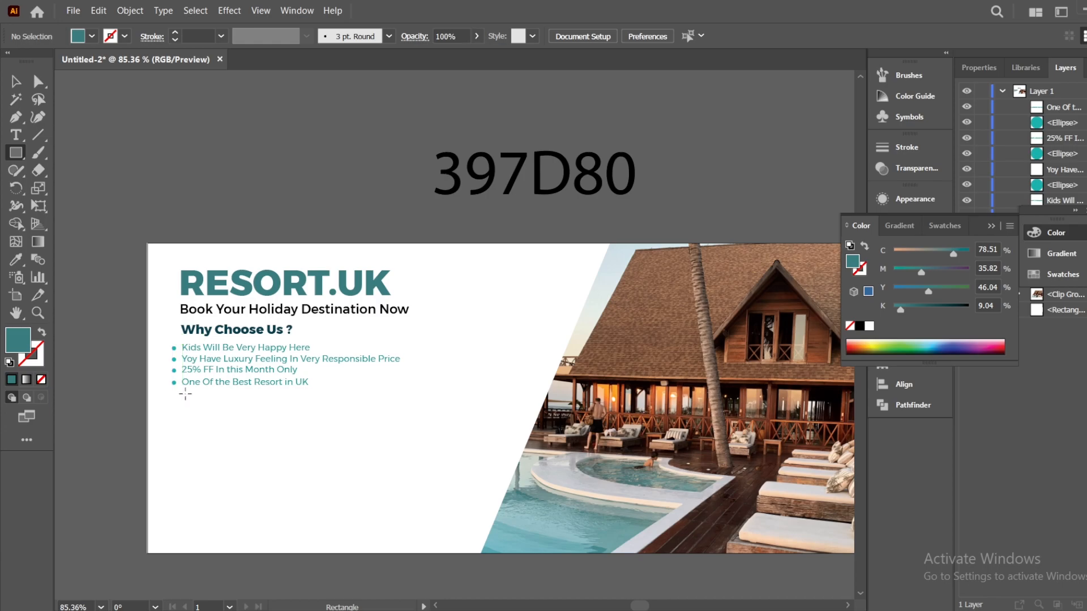
{"action": "left_click_drag", "start_coordinate": [183, 394], "coordinate": [298, 419]}
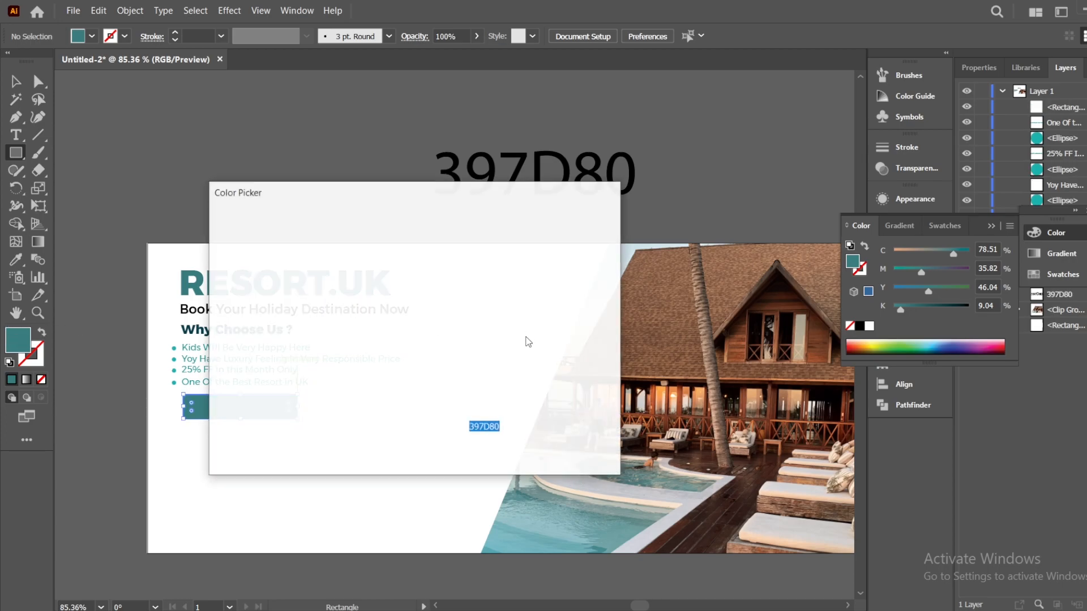
{"action": "left_click", "coordinate": [439, 371]}
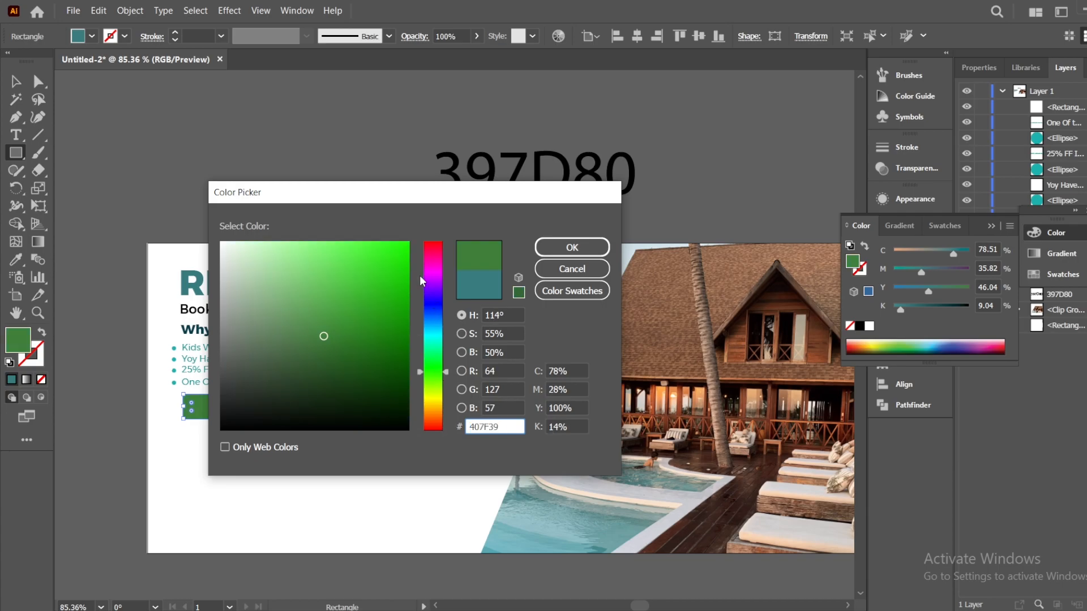
{"action": "left_click", "coordinate": [407, 248]}
{"action": "left_click", "coordinate": [572, 248]}
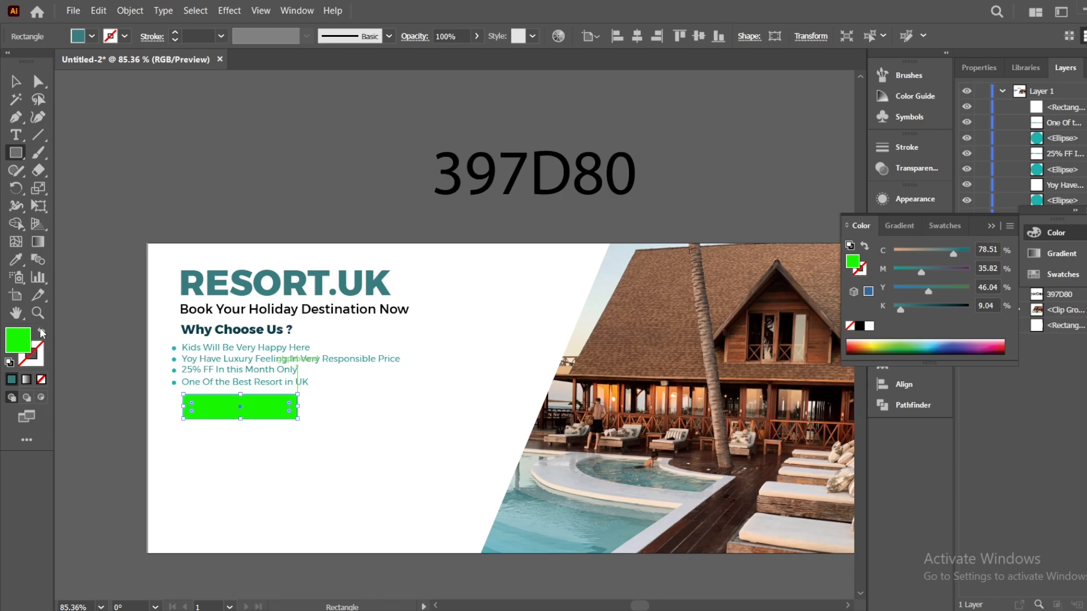
{"action": "left_click", "coordinate": [41, 333]}
{"action": "left_click", "coordinate": [14, 81]}
{"action": "left_click", "coordinate": [123, 127]}
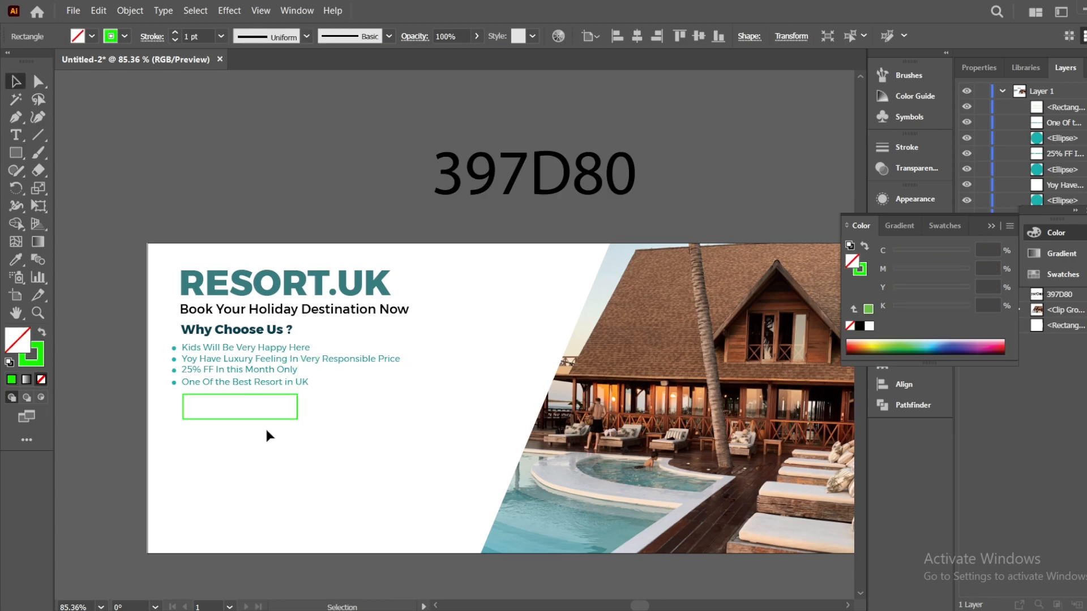
{"action": "left_click", "coordinate": [16, 135]}
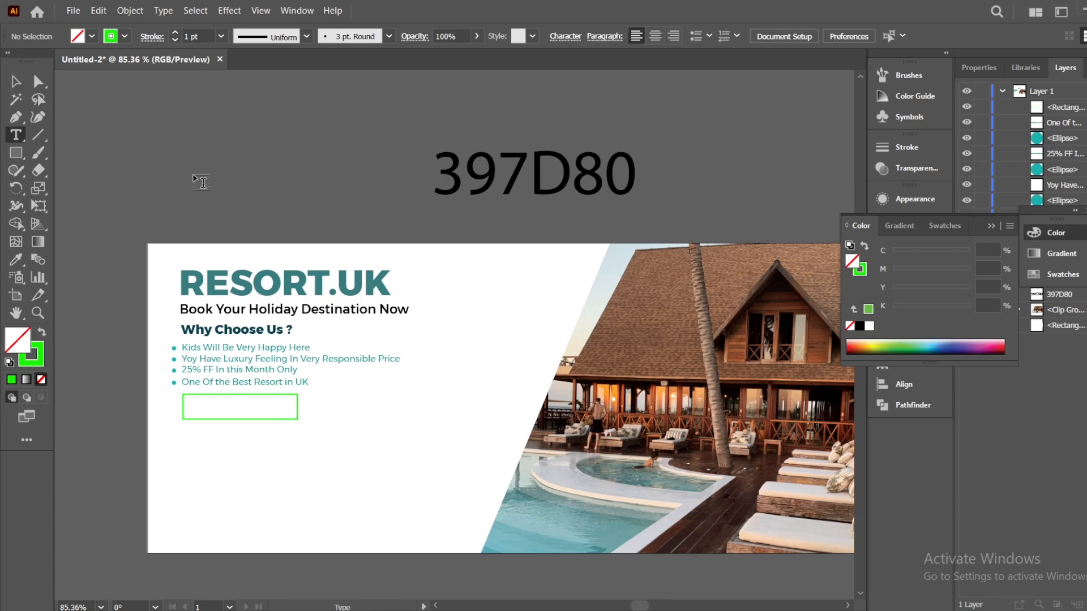
{"action": "left_click", "coordinate": [225, 173]}
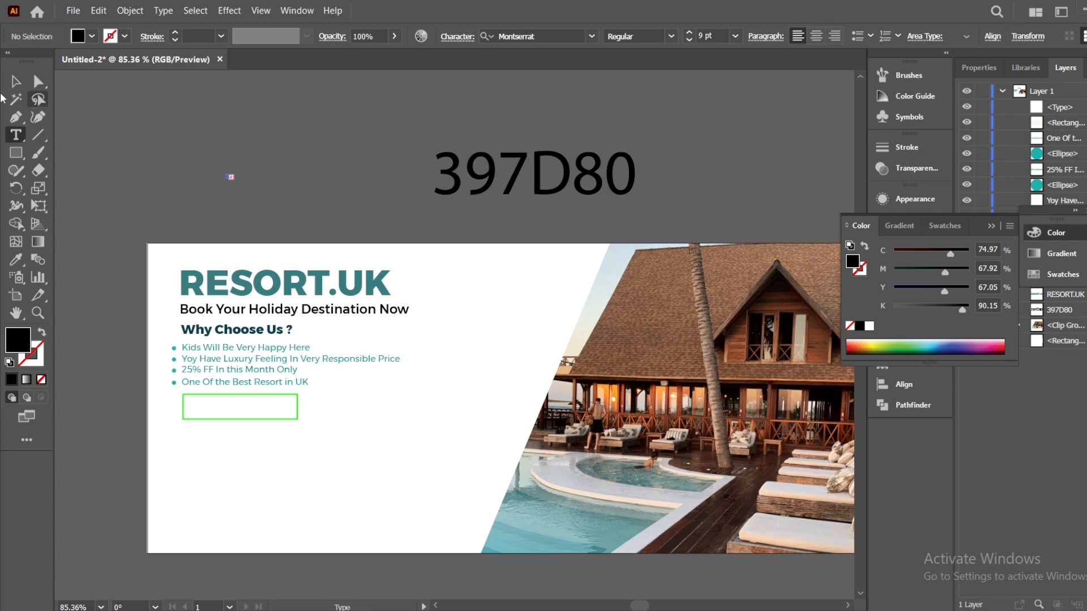
{"action": "left_click", "coordinate": [12, 84]}
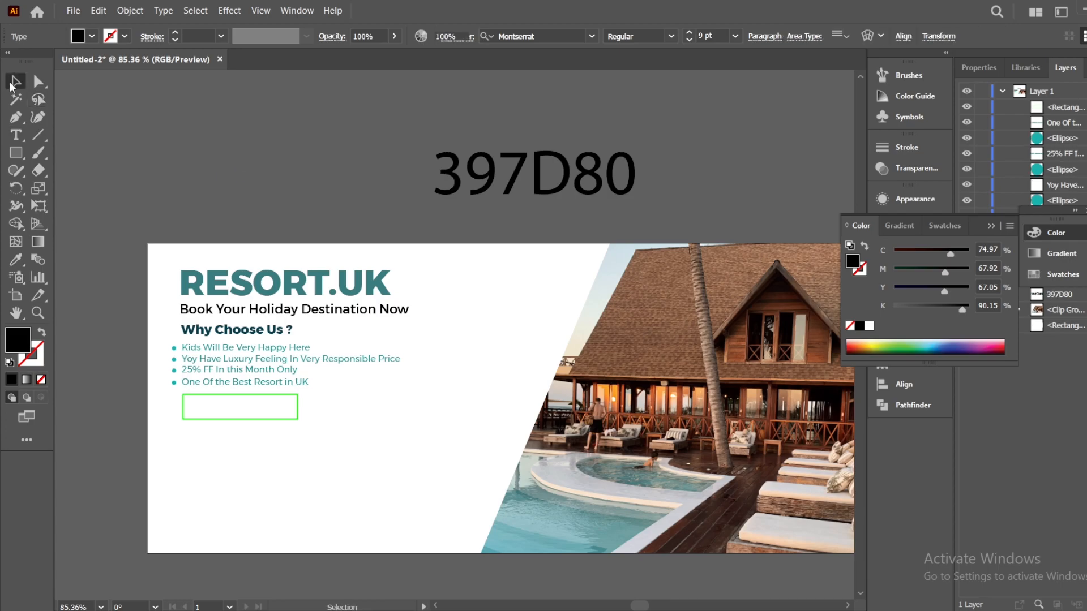
- Add the text "VIEW RESORTS" in Montserrat SemiBold, 9 pt, above the banner
{"action": "left_click", "coordinate": [13, 136]}
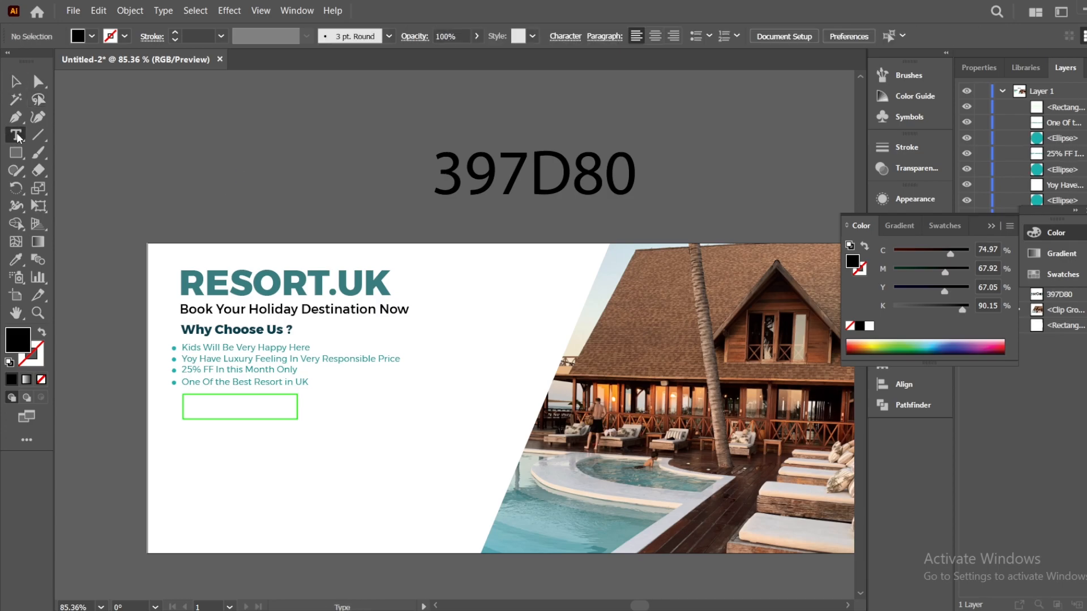
{"action": "left_click", "coordinate": [149, 146]}
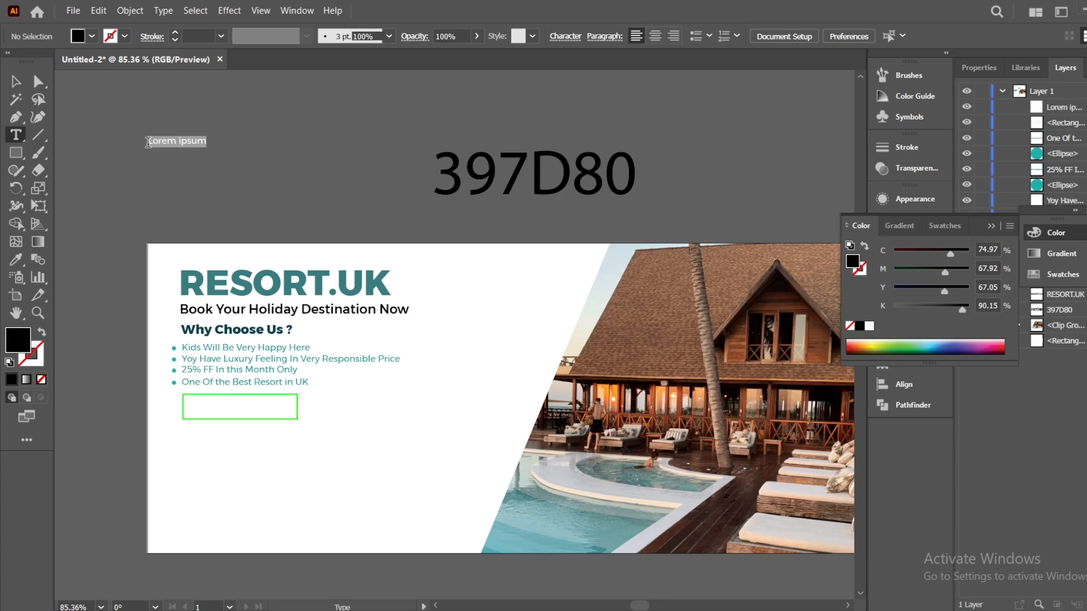
{"action": "key", "text": "BackSpace"}
{"action": "type", "text": "VIEW"}
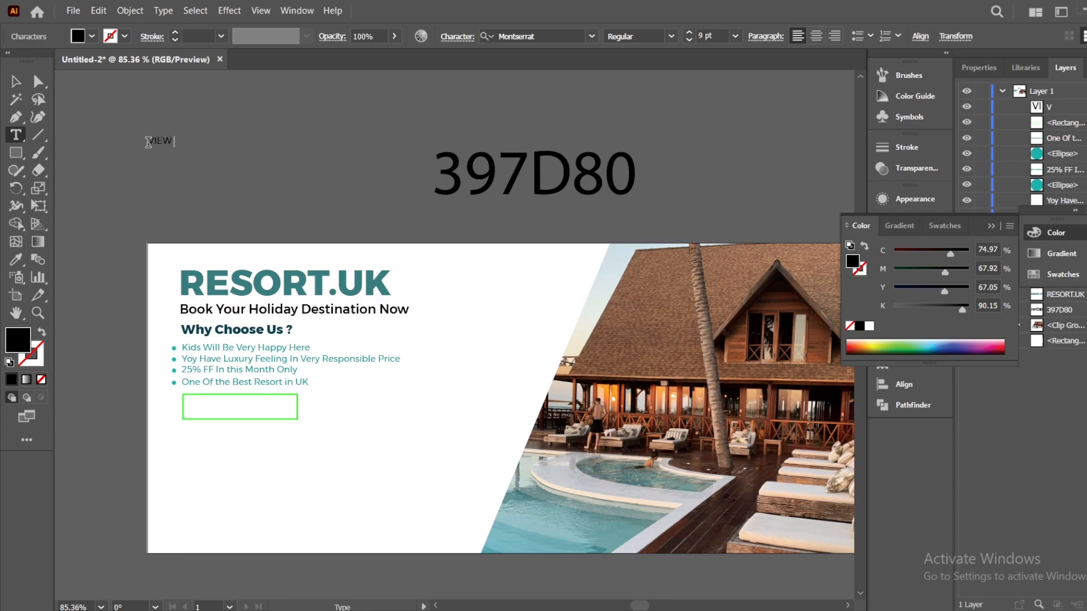
{"action": "type", "text": " RESORTS"}
{"action": "left_click", "coordinate": [15, 81]}
{"action": "left_click", "coordinate": [672, 36]}
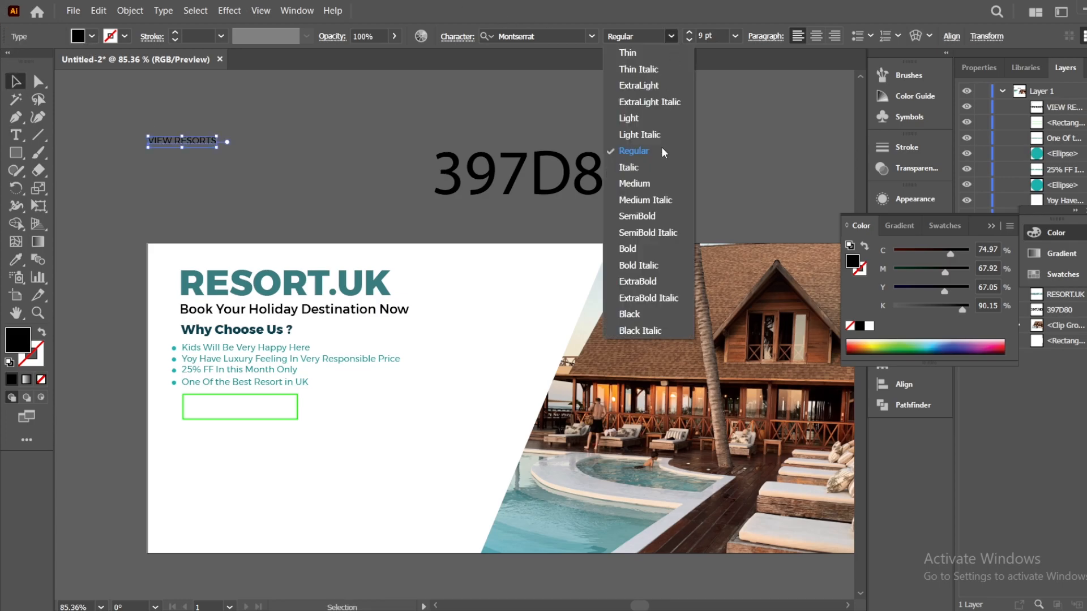
{"action": "left_click", "coordinate": [653, 217]}
- Move the "VIEW RESORTS" label into the green outline, shrink the outline to fit, and centre the two on each other below the bullets
{"action": "left_click_drag", "start_coordinate": [187, 140], "coordinate": [234, 408]}
{"action": "left_click", "coordinate": [296, 395]}
{"action": "left_click_drag", "start_coordinate": [297, 395], "coordinate": [272, 397]}
{"action": "left_click_drag", "start_coordinate": [257, 453], "coordinate": [214, 398]}
{"action": "left_click", "coordinate": [500, 36]}
{"action": "left_click", "coordinate": [563, 37]}
{"action": "left_click", "coordinate": [250, 472]}
{"action": "left_click_drag", "start_coordinate": [245, 464], "coordinate": [248, 405]}
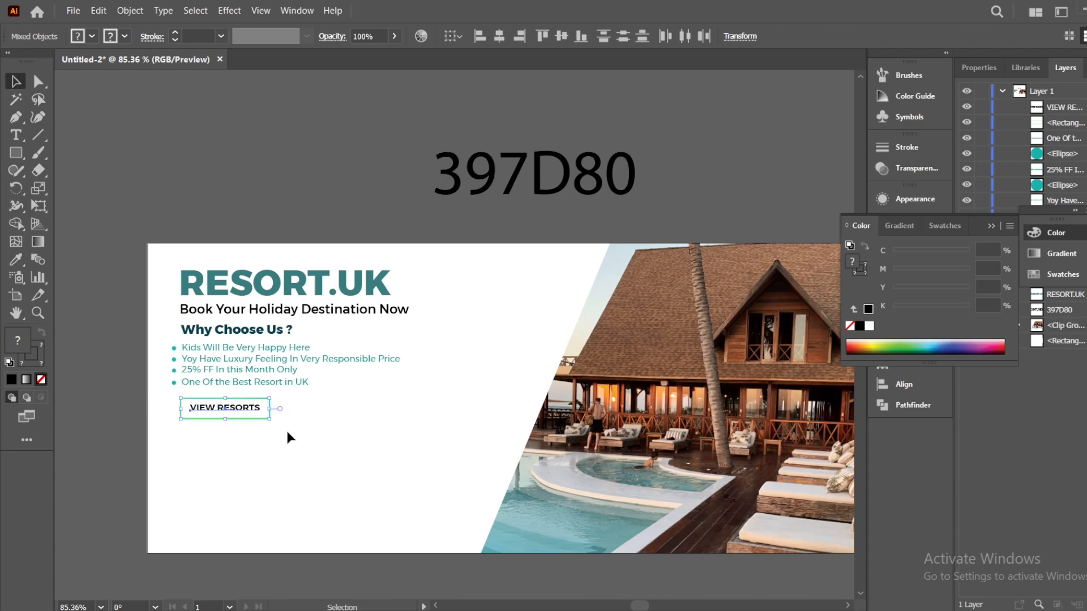
{"action": "left_click", "coordinate": [66, 104]}
- Draw a rounded button shape below the "VIEW RESORTS" button and fill it with 0C9181, without an outline
{"action": "left_click_drag", "start_coordinate": [15, 153], "coordinate": [85, 165]}
{"action": "left_click_drag", "start_coordinate": [181, 430], "coordinate": [266, 448]}
{"action": "left_click", "coordinate": [42, 332]}
{"action": "double_click", "coordinate": [17, 340]}
{"action": "type", "text": "0C9181"}
{"action": "left_click", "coordinate": [538, 250]}
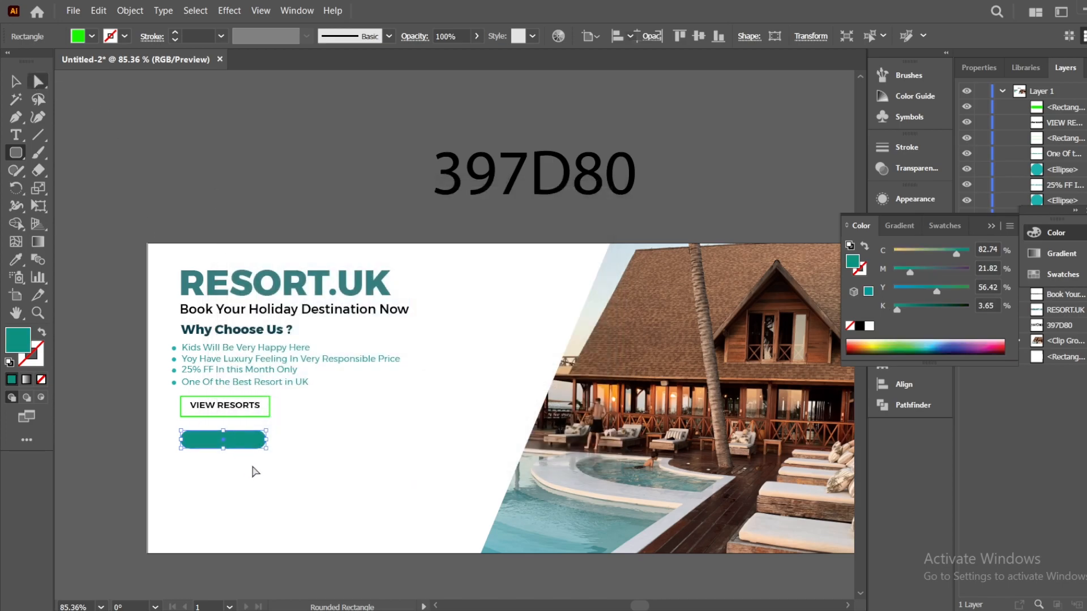
- Nudge the rounded button to line up with the button above and recolour it to bright turquoise 05D8BA
{"action": "key", "text": "a"}
{"action": "key", "text": "v"}
{"action": "left_click", "coordinate": [179, 133]}
{"action": "left_click_drag", "start_coordinate": [243, 444], "coordinate": [242, 440]}
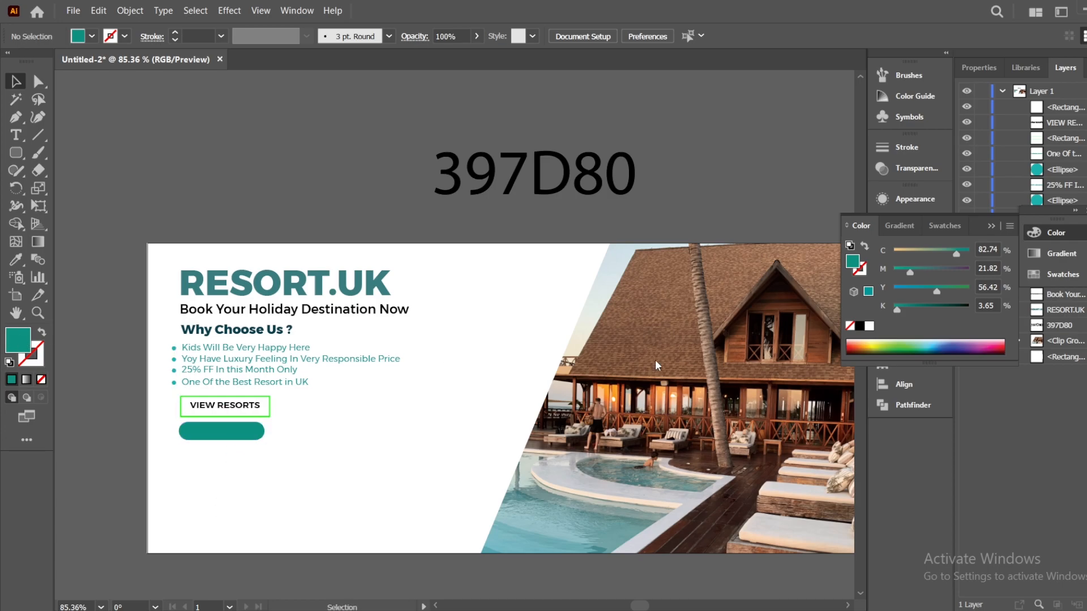
{"action": "double_click", "coordinate": [18, 339]}
{"action": "left_click", "coordinate": [394, 270]}
{"action": "left_click", "coordinate": [545, 251]}
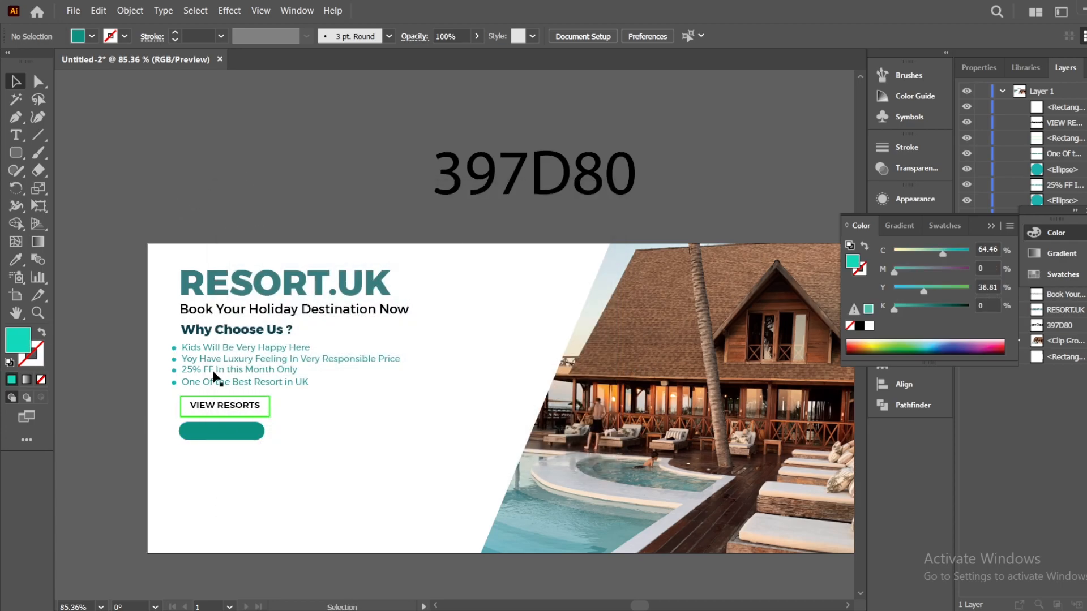
{"action": "double_click", "coordinate": [17, 340]}
{"action": "left_click", "coordinate": [407, 254]}
{"action": "left_click", "coordinate": [572, 248]}
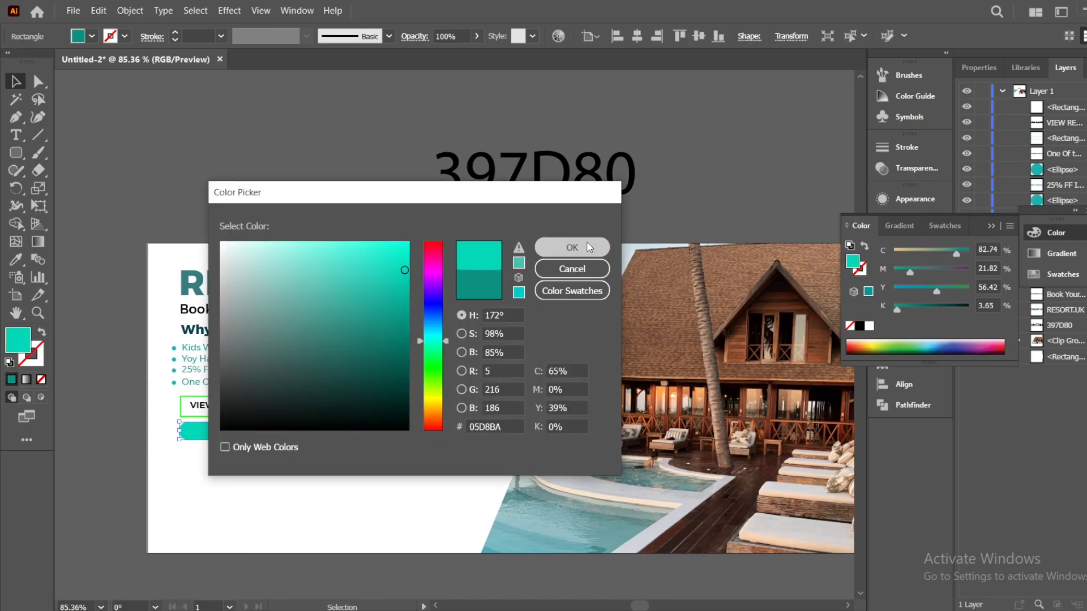
- Add the text "BOOK NOW" in Montserrat ExtraBold above the banner
{"action": "left_click", "coordinate": [20, 140]}
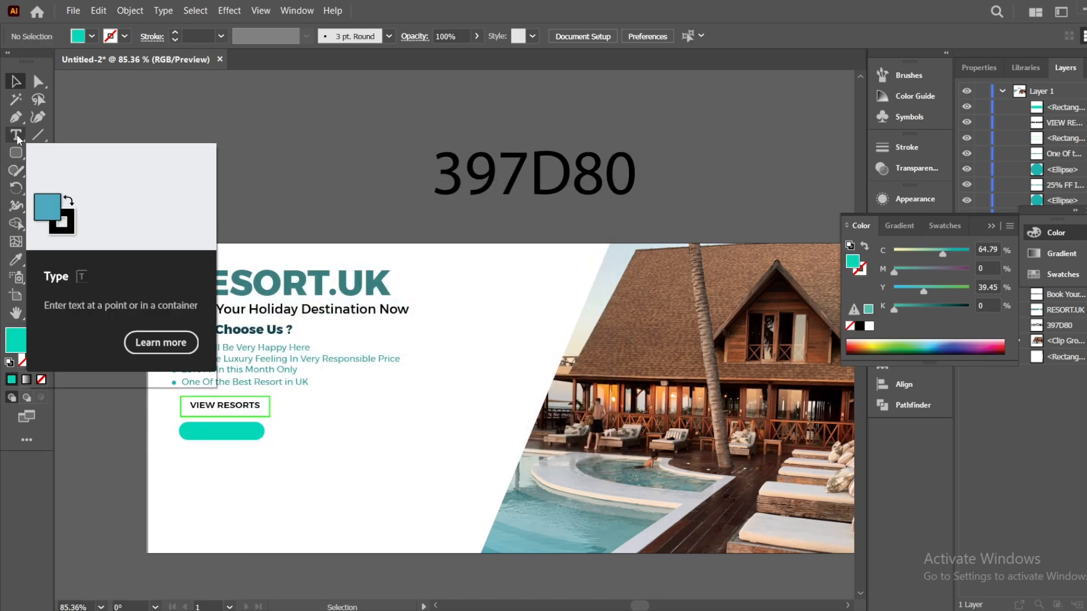
{"action": "left_click", "coordinate": [283, 171]}
{"action": "type", "text": "BOOK NOW"}
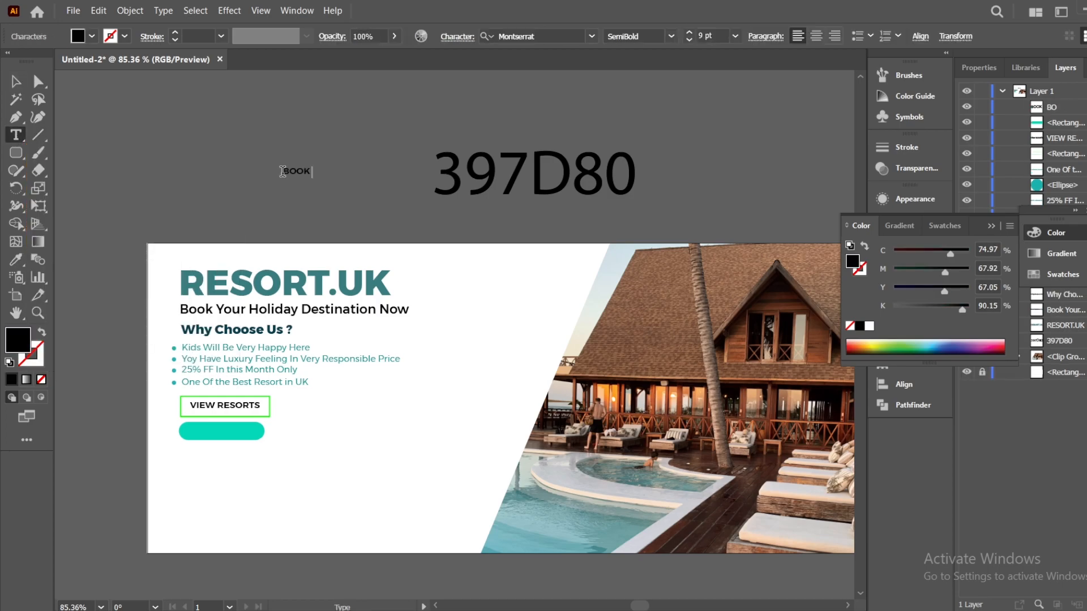
{"action": "left_click", "coordinate": [15, 81]}
{"action": "left_click", "coordinate": [671, 36]}
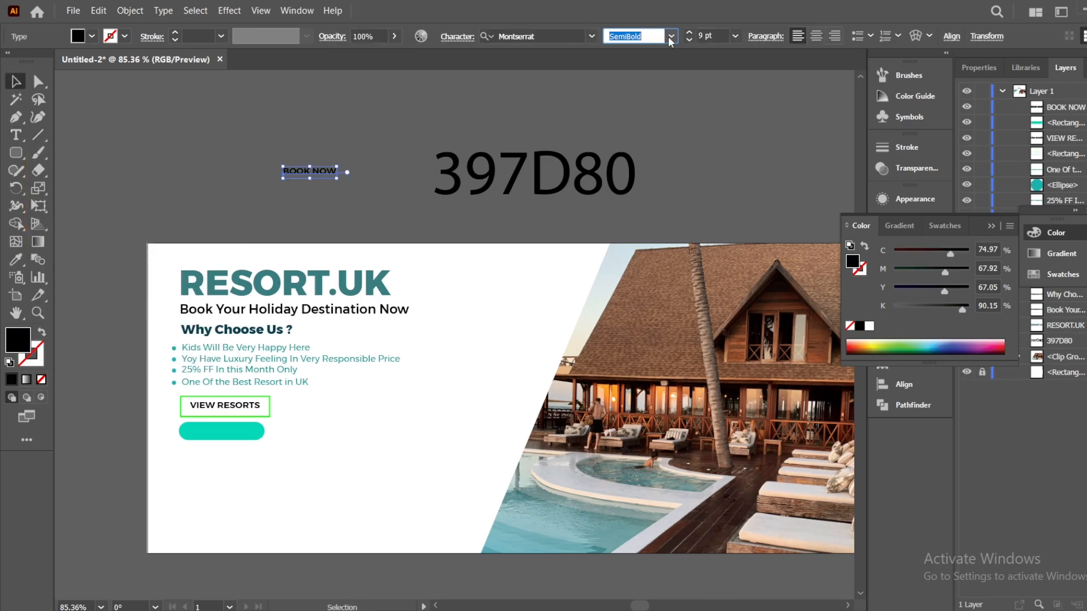
{"action": "left_click", "coordinate": [649, 282]}
- Move "BOOK NOW" onto the turquoise button, narrow the button around it, and centre the text and button on each other
{"action": "left_click_drag", "start_coordinate": [319, 173], "coordinate": [231, 444]}
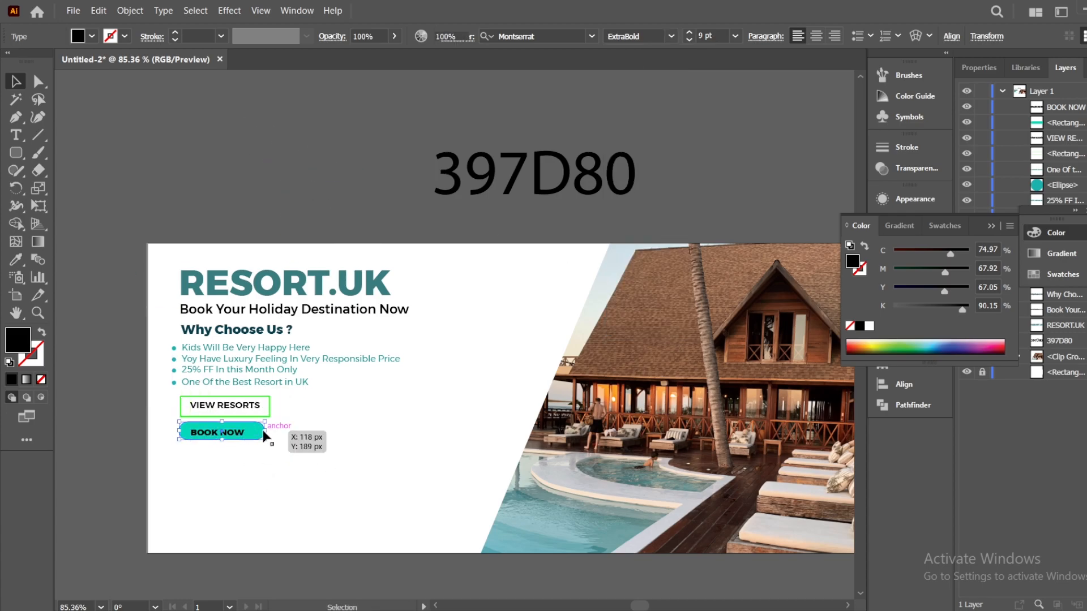
{"action": "left_click", "coordinate": [249, 432]}
{"action": "left_click_drag", "start_coordinate": [195, 422], "coordinate": [227, 433]}
{"action": "left_click", "coordinate": [499, 36]}
{"action": "left_click", "coordinate": [562, 36]}
{"action": "left_click", "coordinate": [247, 477]}
{"action": "left_click", "coordinate": [305, 477]}
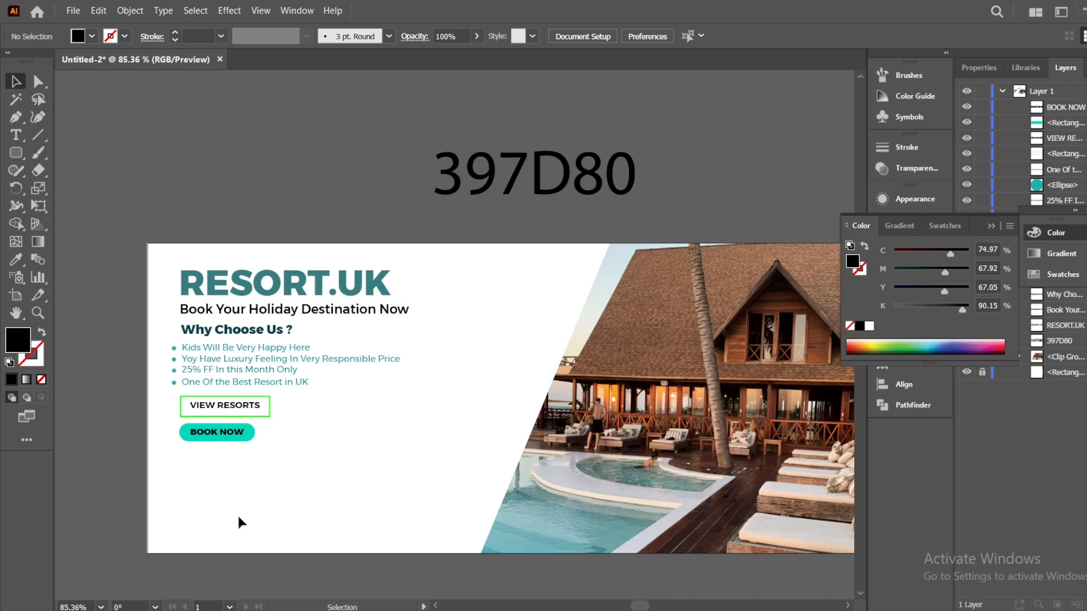
{"action": "key", "text": "t"}
{"action": "left_click", "coordinate": [235, 168]}
{"action": "type", "text": "@"}
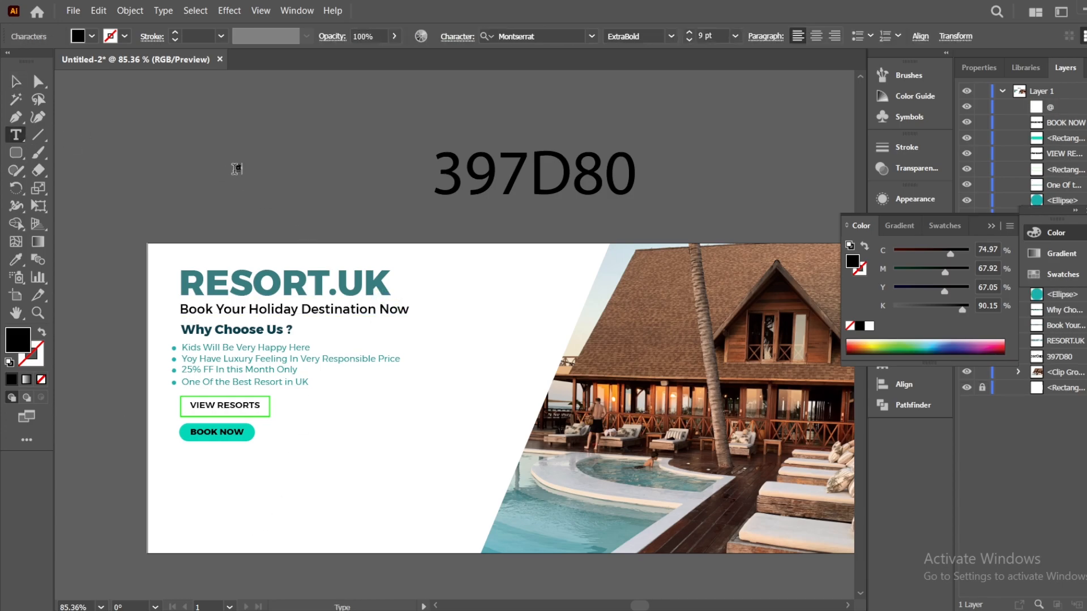
{"action": "type", "text": "followus"}
{"action": "key", "text": "Escape"}
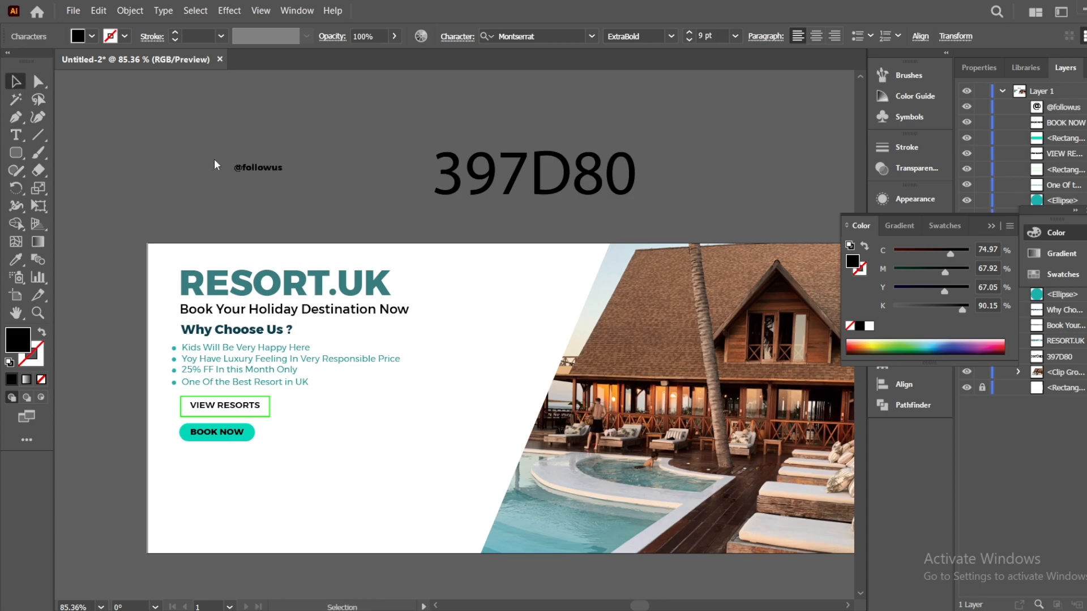
{"action": "left_click_drag", "start_coordinate": [270, 168], "coordinate": [237, 532]}
{"action": "left_click", "coordinate": [671, 36]}
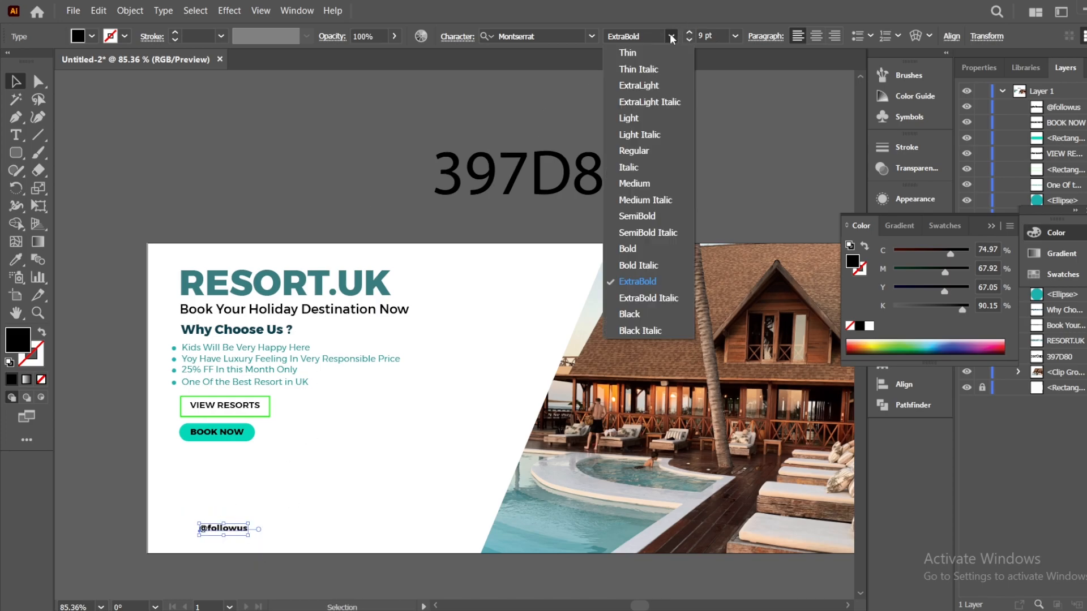
{"action": "left_click", "coordinate": [633, 182]}
{"action": "left_click", "coordinate": [197, 154]}
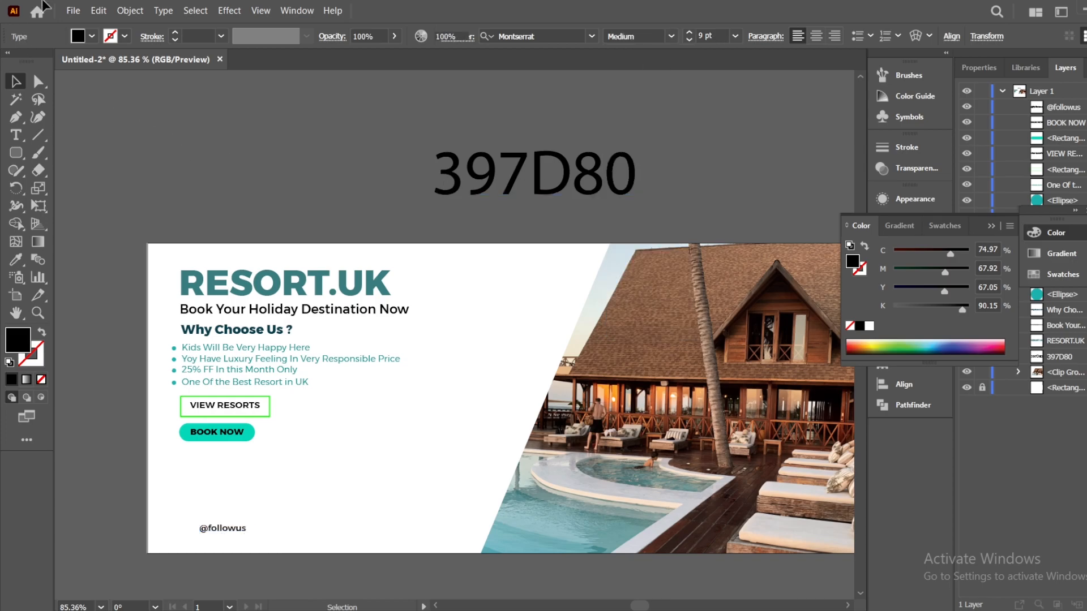
{"action": "left_click", "coordinate": [73, 11]}
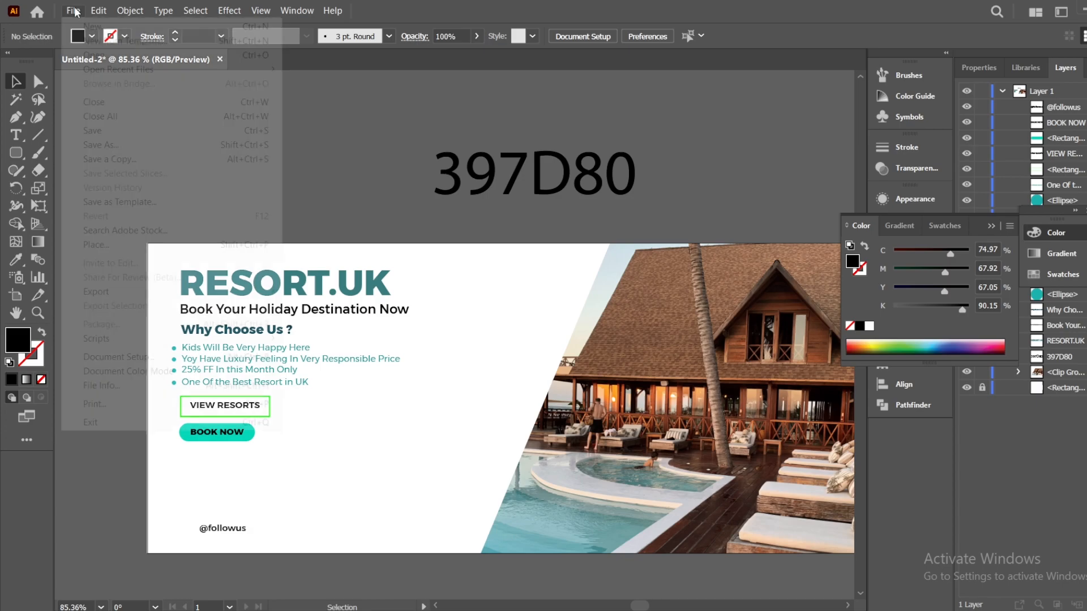
{"action": "left_click", "coordinate": [107, 247]}
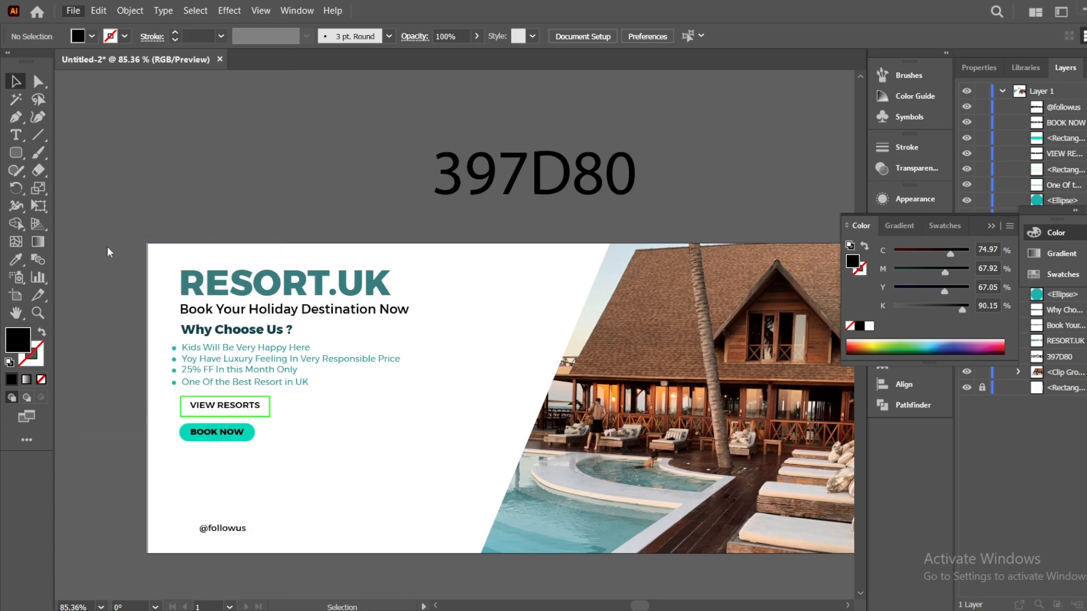
{"action": "left_click_drag", "start_coordinate": [176, 536], "coordinate": [202, 563]}
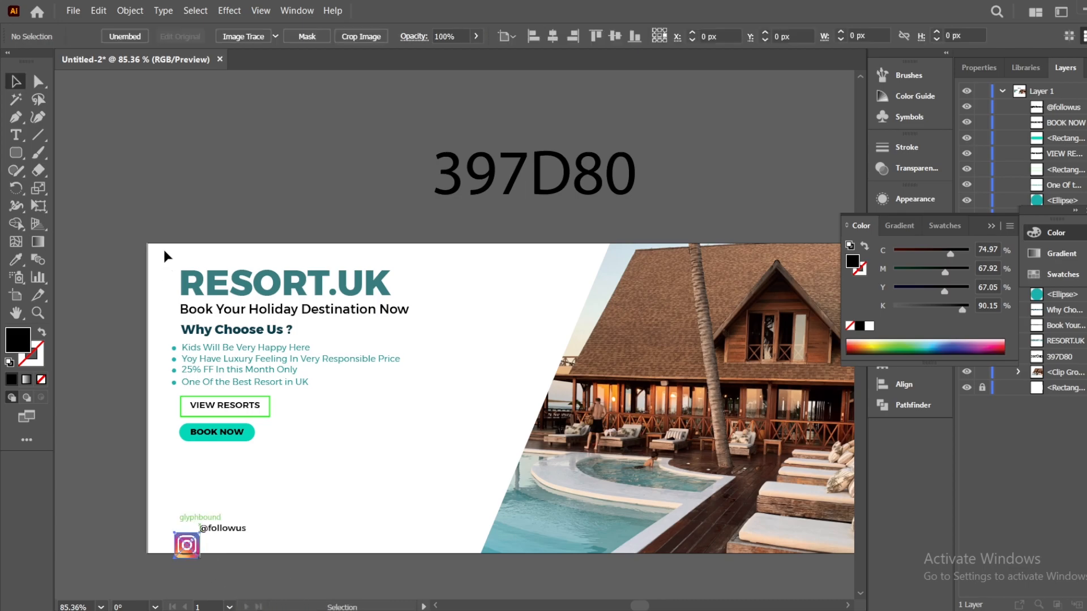
{"action": "left_click", "coordinate": [266, 36]}
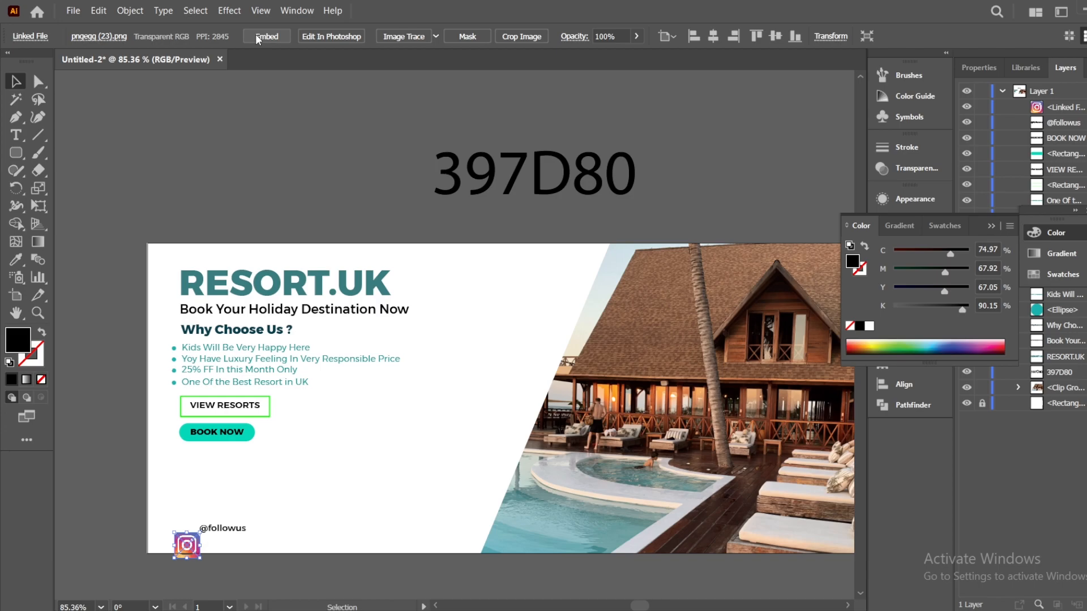
- Place the Facebook icon pngegg (24).png at small size to the right of the Instagram icon
{"action": "left_click", "coordinate": [73, 10]}
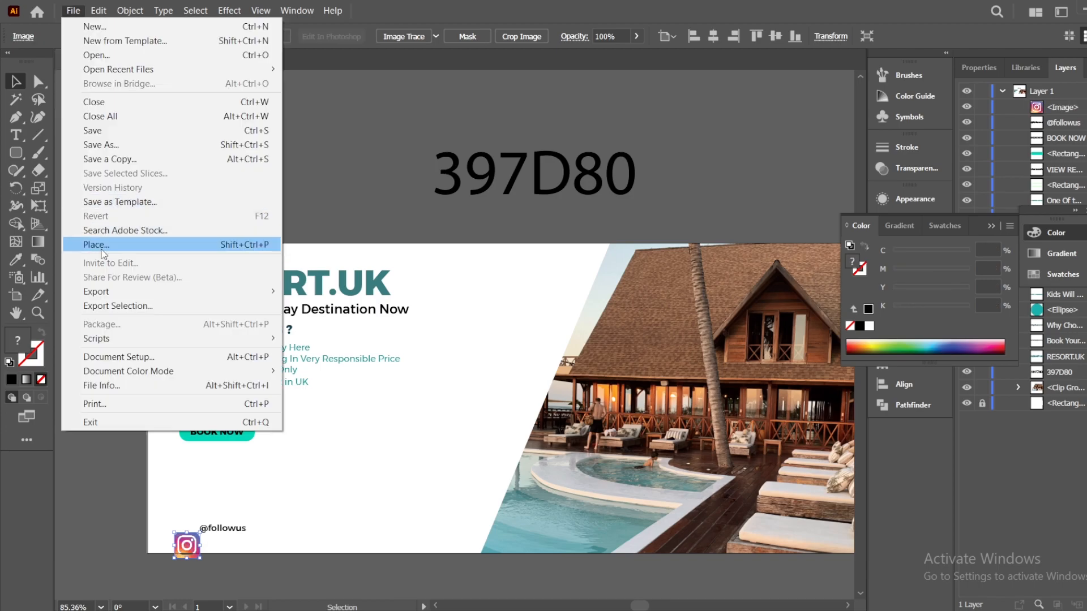
{"action": "left_click", "coordinate": [103, 244]}
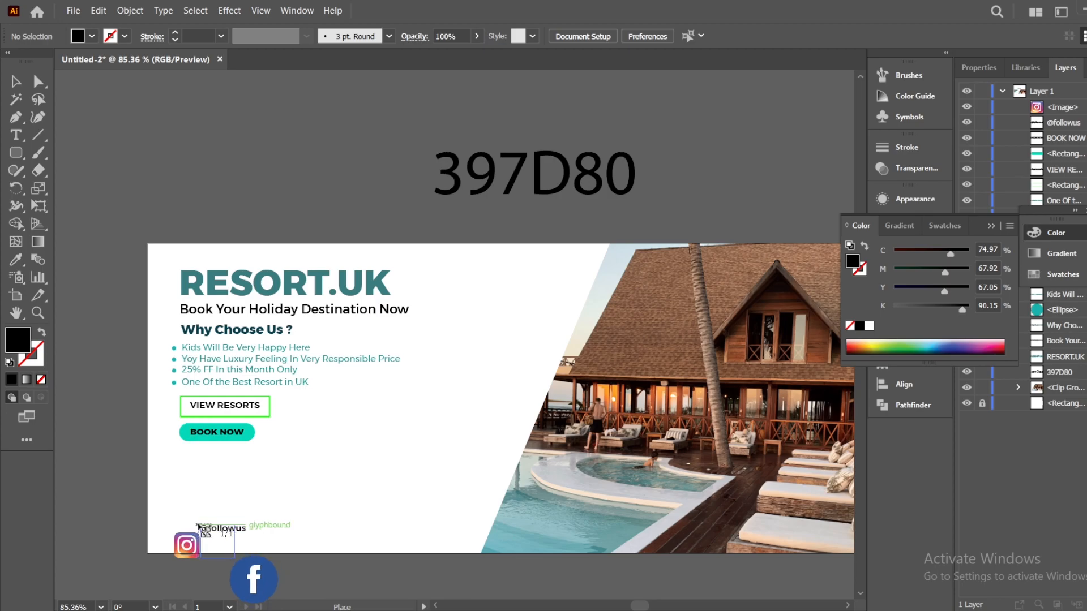
{"action": "left_click_drag", "start_coordinate": [201, 527], "coordinate": [235, 558]}
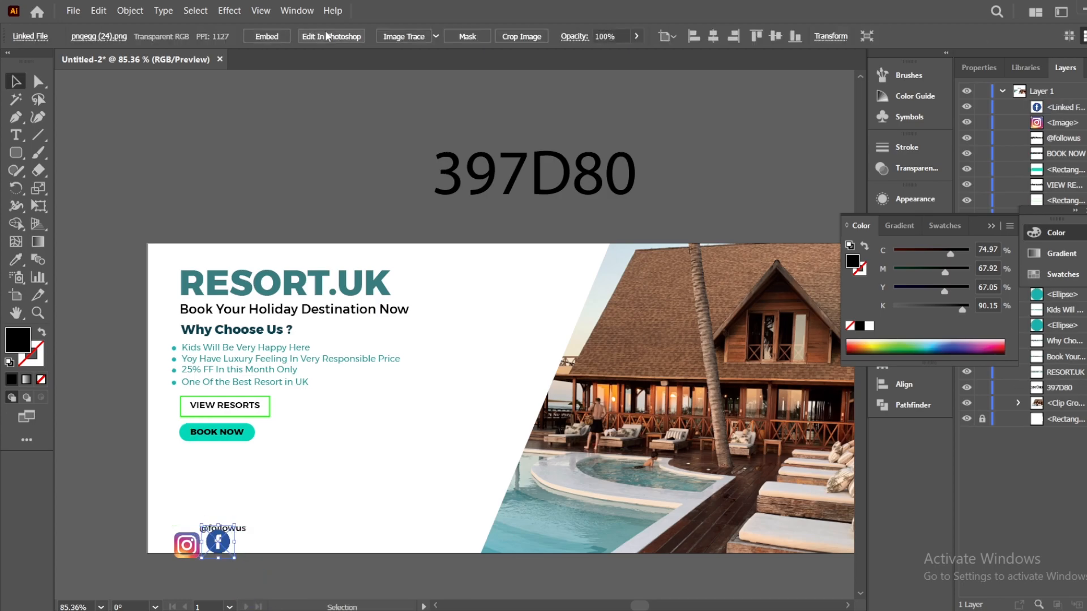
- Place the Twitter icon pngegg (25).png to the right of the Facebook icon and embed it
{"action": "left_click", "coordinate": [67, 8]}
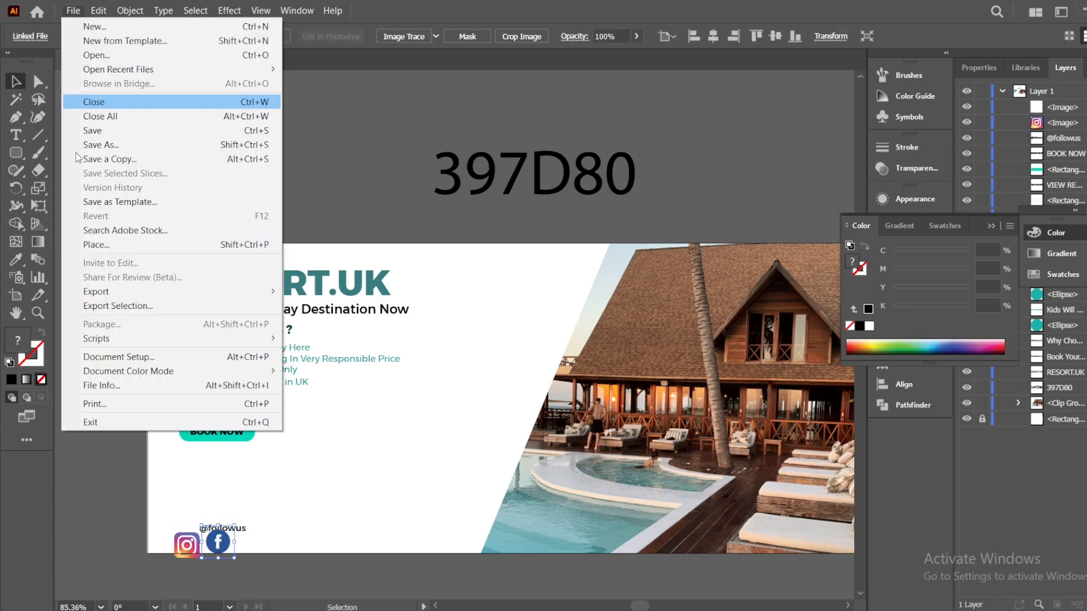
{"action": "left_click", "coordinate": [77, 246]}
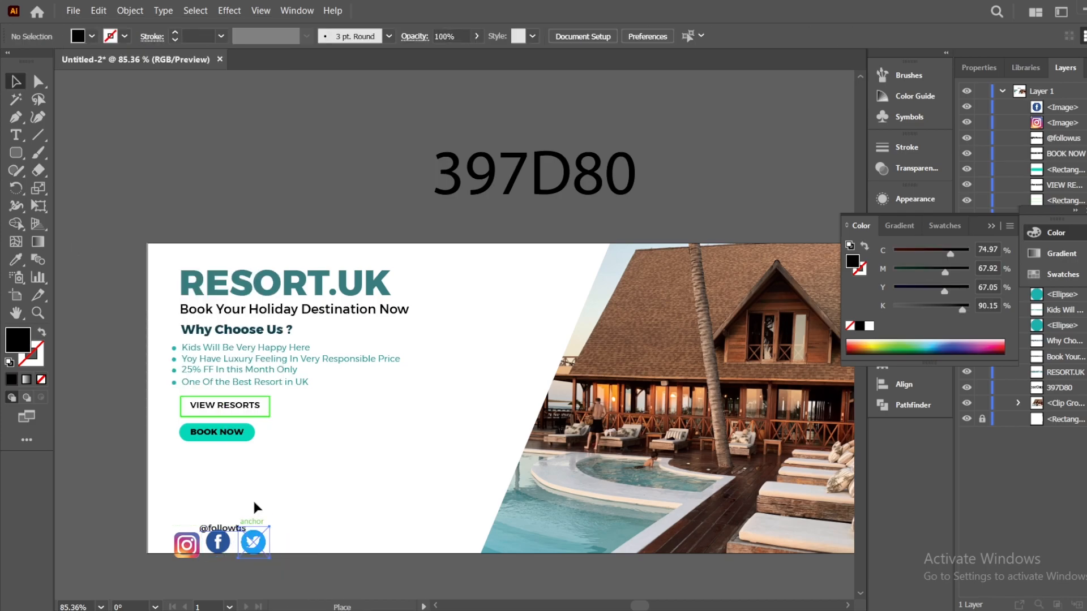
{"action": "left_click", "coordinate": [253, 503]}
{"action": "left_click", "coordinate": [266, 35]}
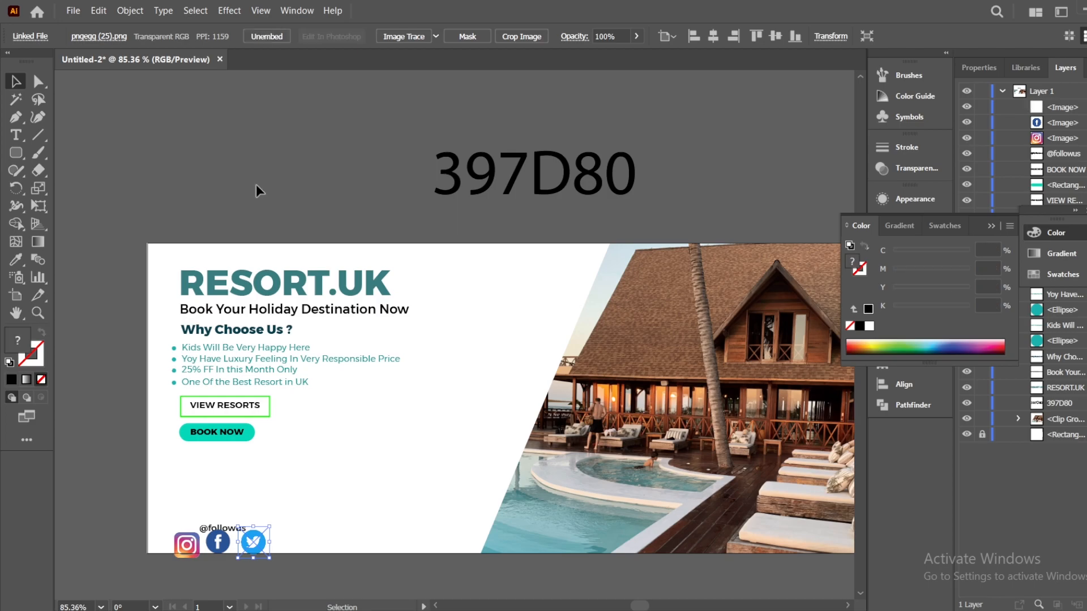
{"action": "left_click", "coordinate": [288, 591]}
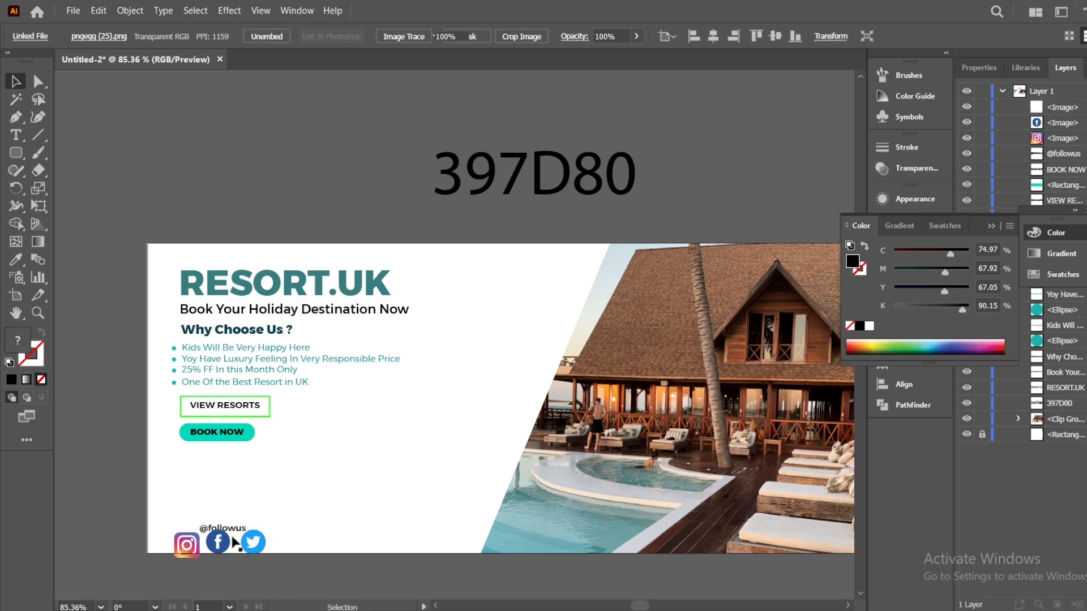
{"action": "left_click", "coordinate": [226, 540]}
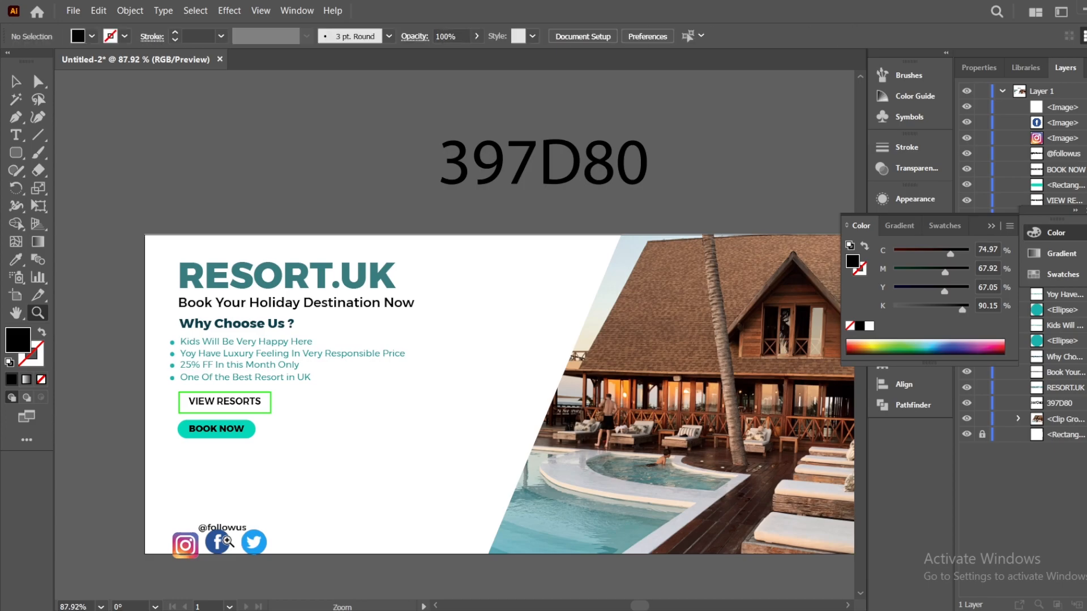
{"action": "left_click_drag", "start_coordinate": [226, 540], "coordinate": [280, 572]}
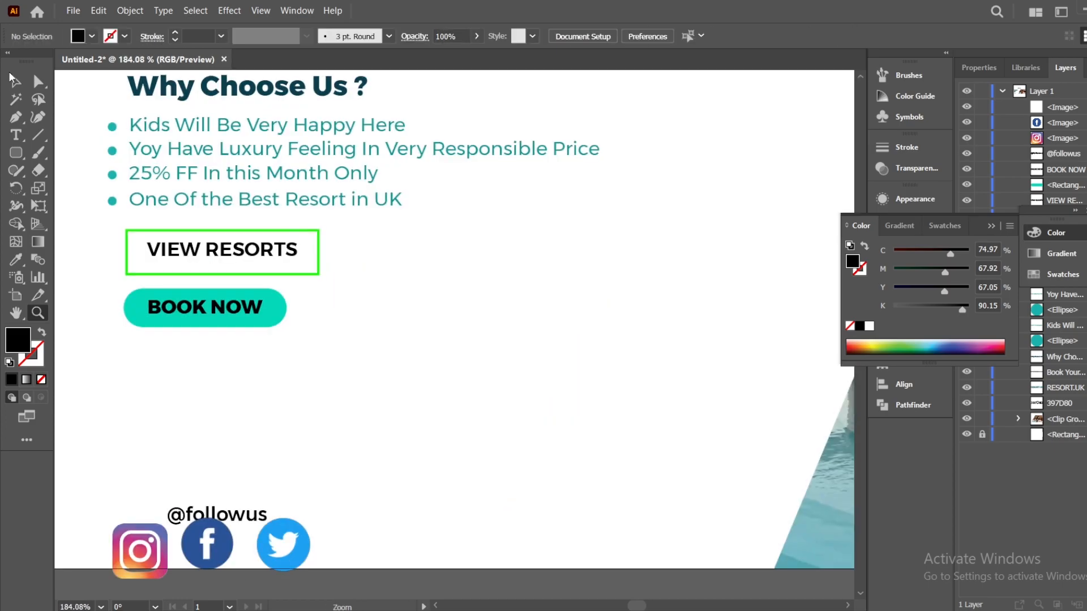
{"action": "key", "text": "v"}
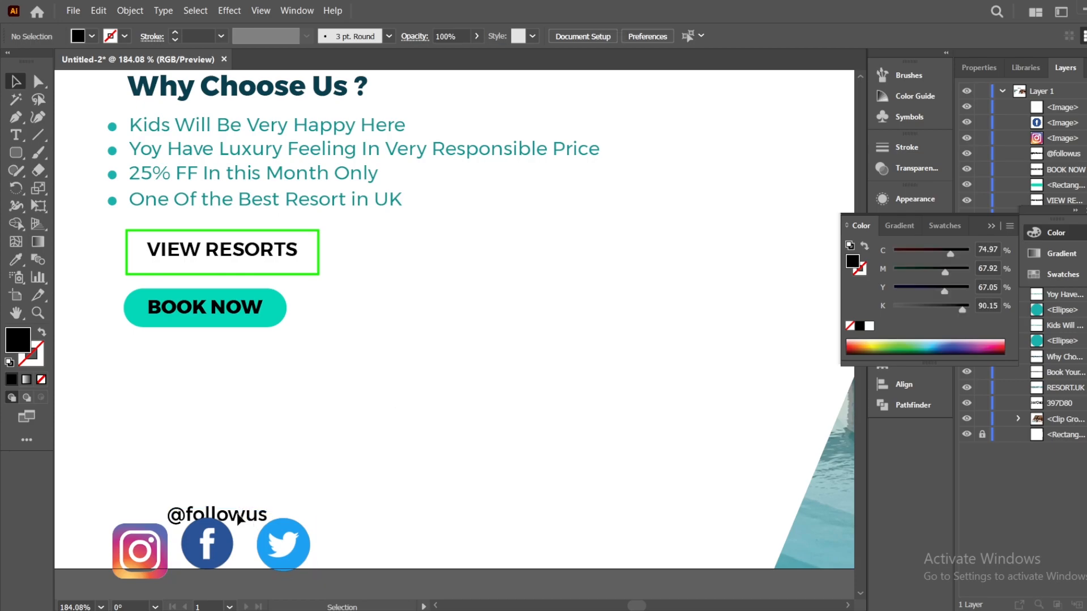
{"action": "mouse_move", "coordinate": [241, 519]}
{"action": "left_mouse_down"}
{"action": "mouse_move", "coordinate": [223, 523]}
{"action": "mouse_move", "coordinate": [227, 531]}
{"action": "left_mouse_up"}
{"action": "left_click", "coordinate": [398, 574]}
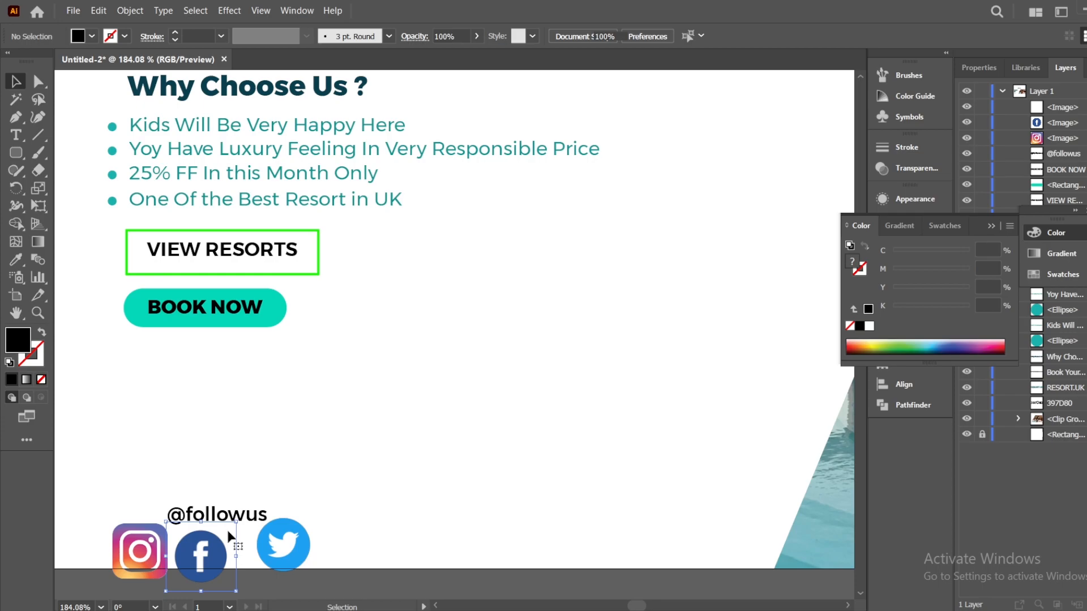
{"action": "left_click", "coordinate": [214, 513]}
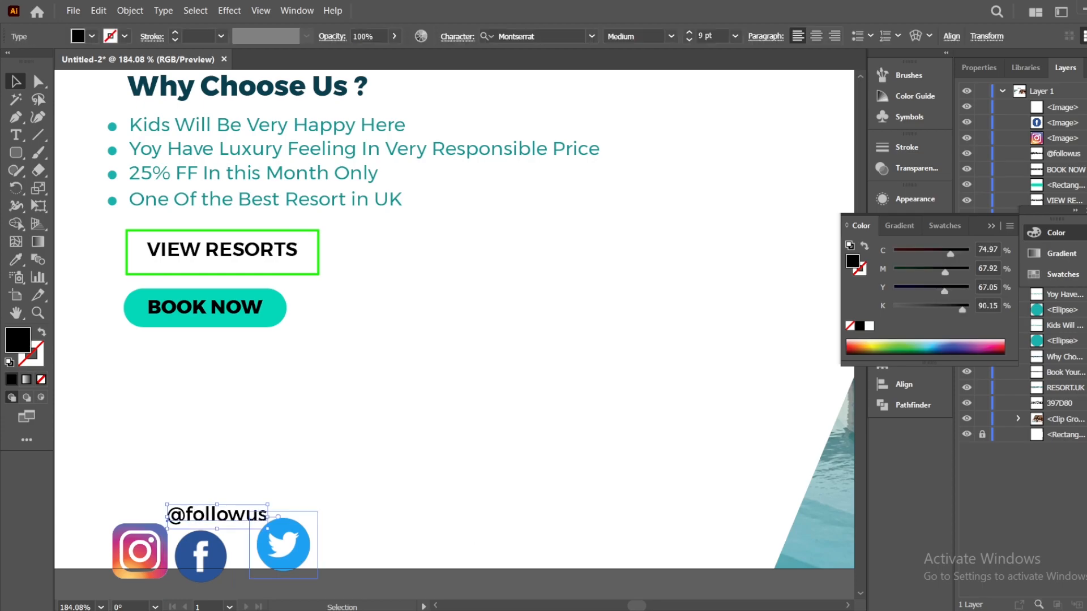
{"action": "left_click_drag", "start_coordinate": [256, 516], "coordinate": [247, 500]}
- Scale down the Instagram, Facebook and Twitter icons to a matching small size
{"action": "left_click", "coordinate": [129, 536]}
{"action": "mouse_move", "coordinate": [168, 578]}
{"action": "left_mouse_down"}
{"action": "mouse_move", "coordinate": [155, 567]}
{"action": "mouse_move", "coordinate": [158, 576]}
{"action": "left_mouse_up"}
{"action": "left_click", "coordinate": [211, 568]}
{"action": "left_click_drag", "start_coordinate": [235, 591], "coordinate": [215, 567]}
{"action": "left_click", "coordinate": [283, 545]}
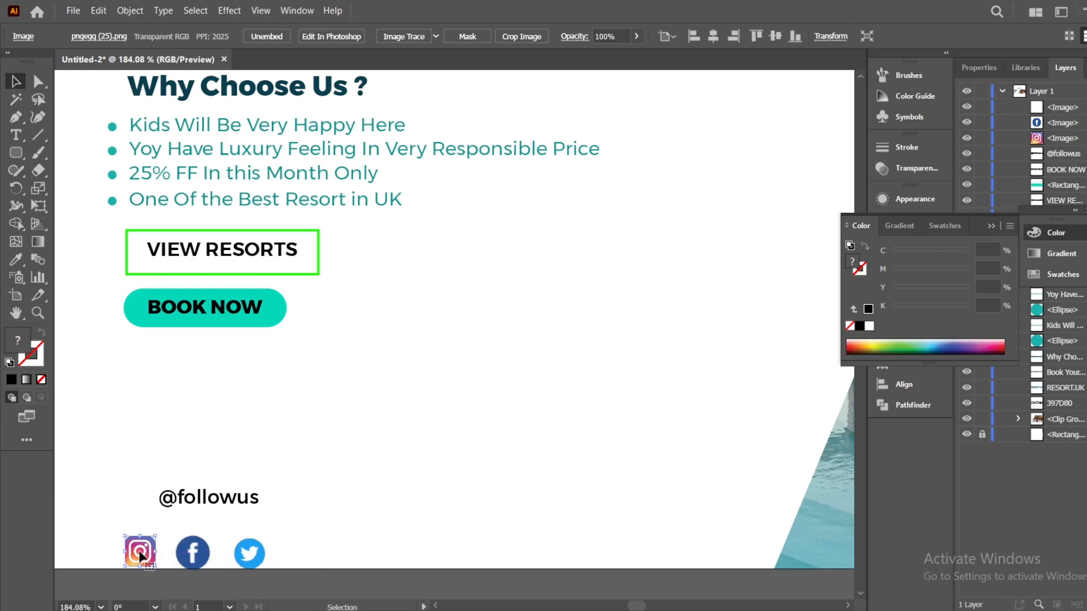
{"action": "left_click_drag", "start_coordinate": [141, 555], "coordinate": [157, 554]}
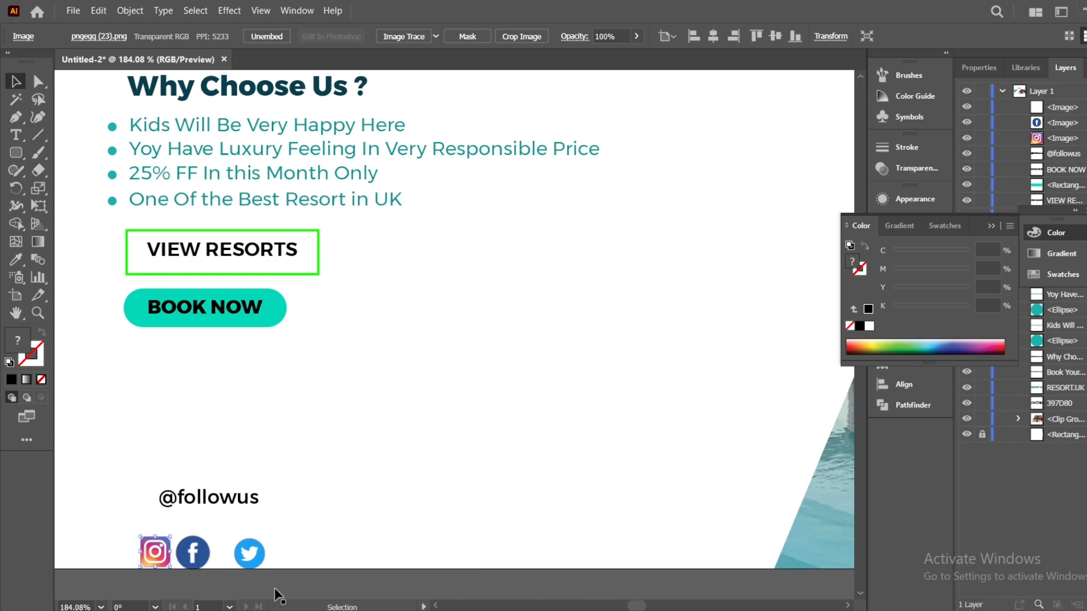
{"action": "left_click_drag", "start_coordinate": [244, 571], "coordinate": [226, 572]}
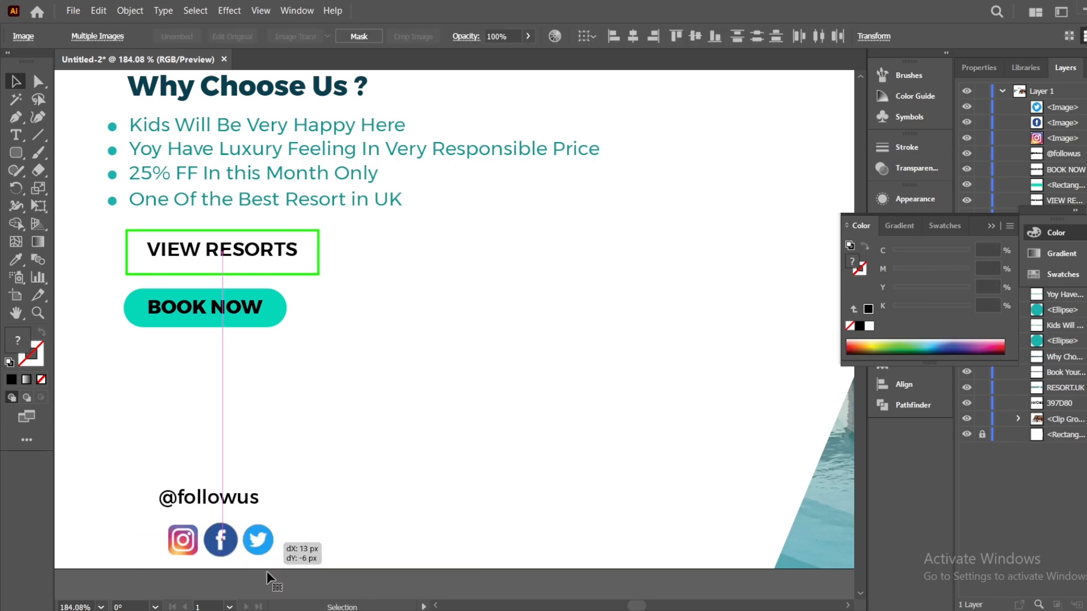
{"action": "left_click_drag", "start_coordinate": [266, 572], "coordinate": [272, 562]}
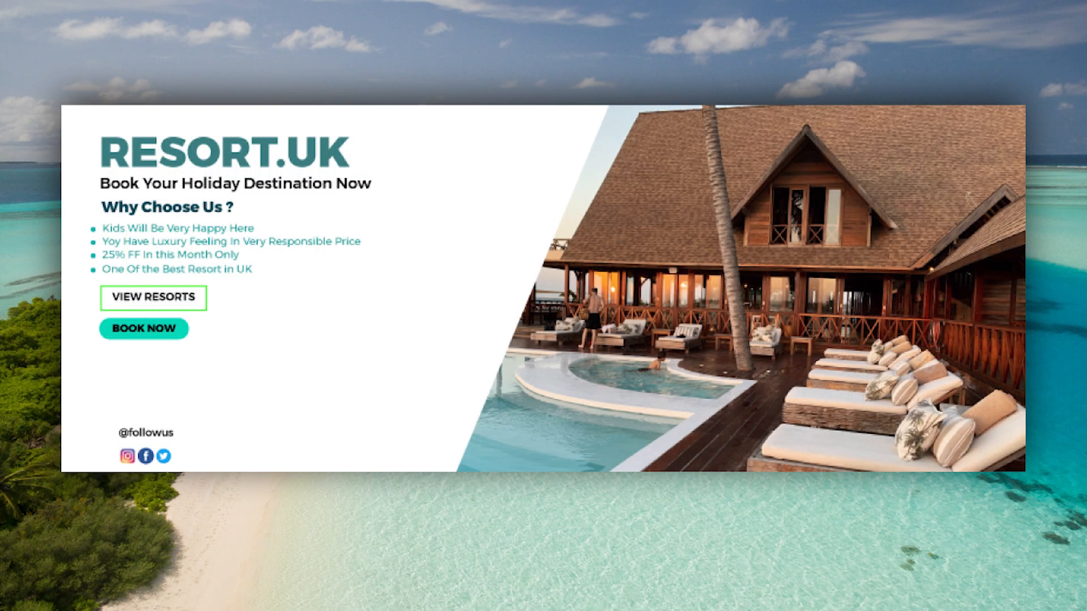